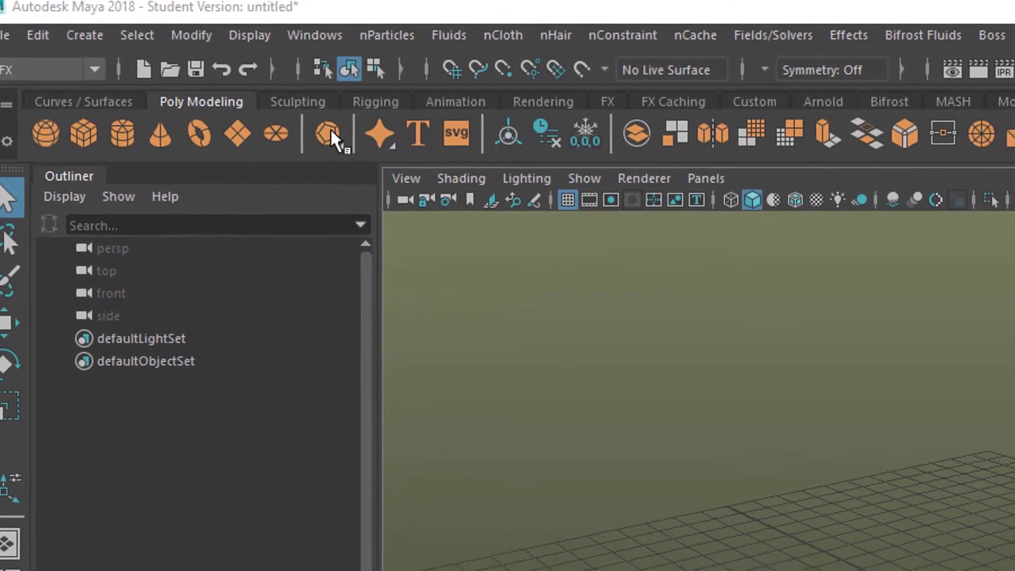
Create a polygon helix from the extra primitive shapes and zoom in on it
right_click(334, 137)
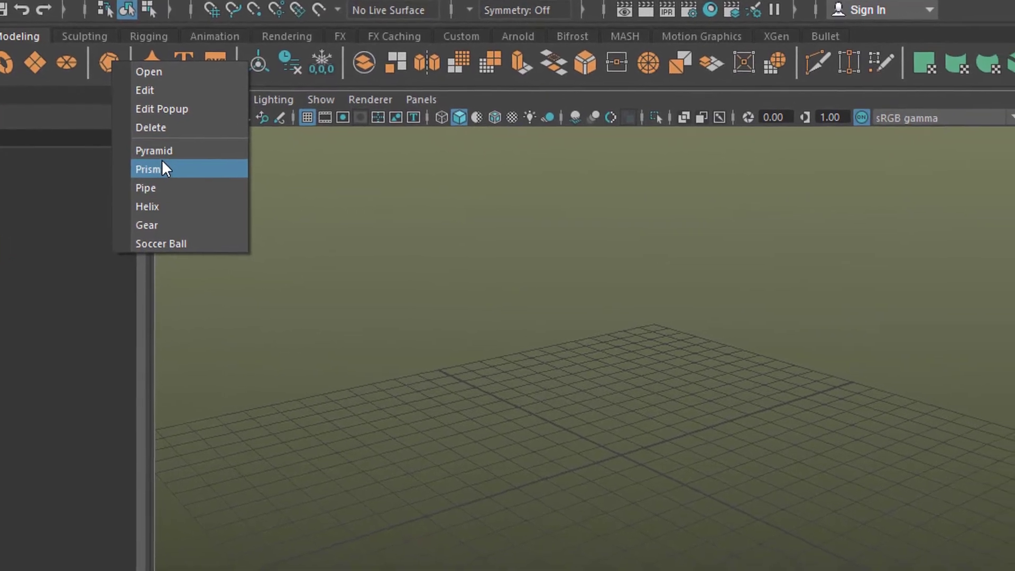
left_click(106, 180)
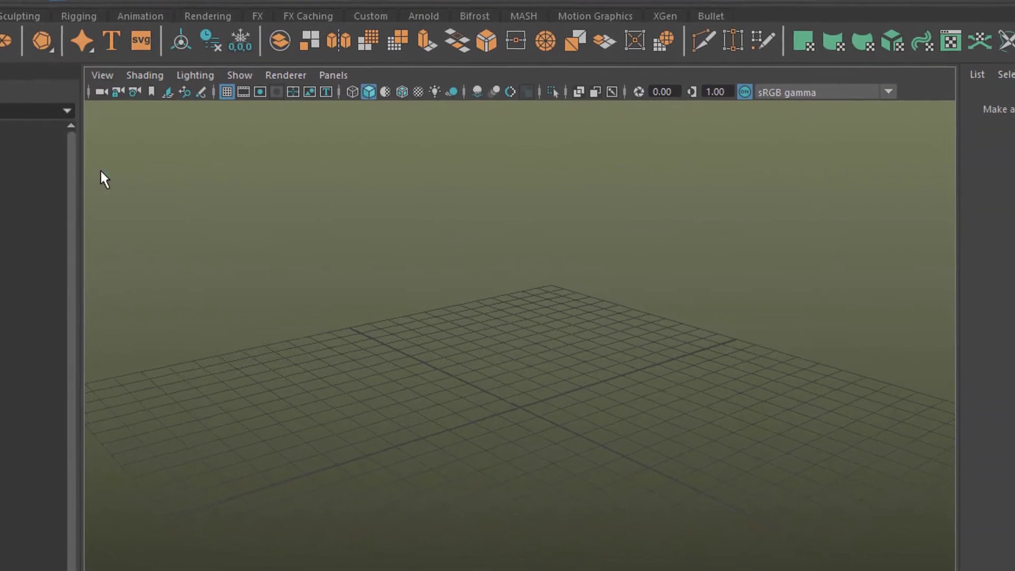
scroll(799, 383, "up", 5)
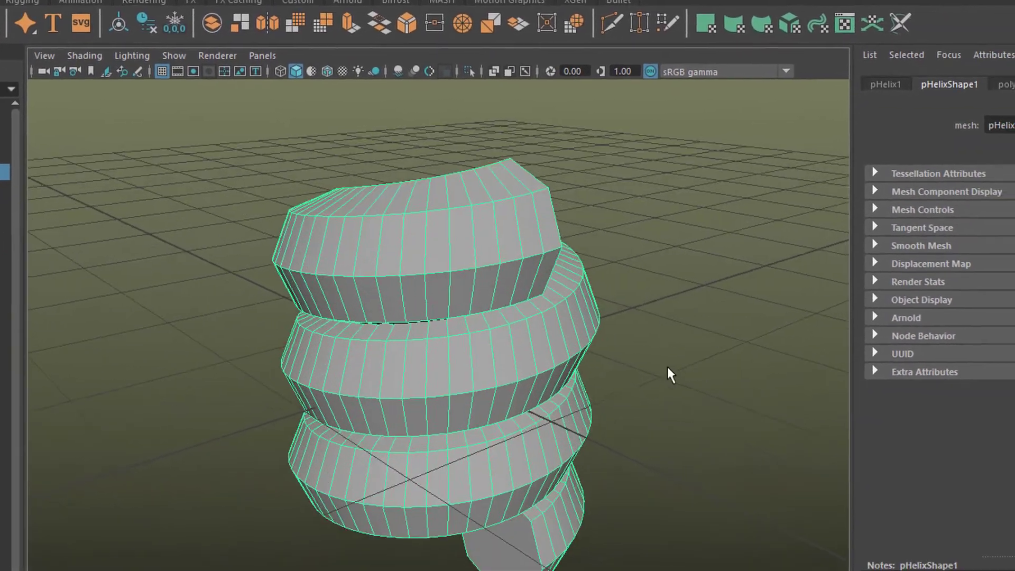
left_click_drag(612, 363, 489, 325, "alt")
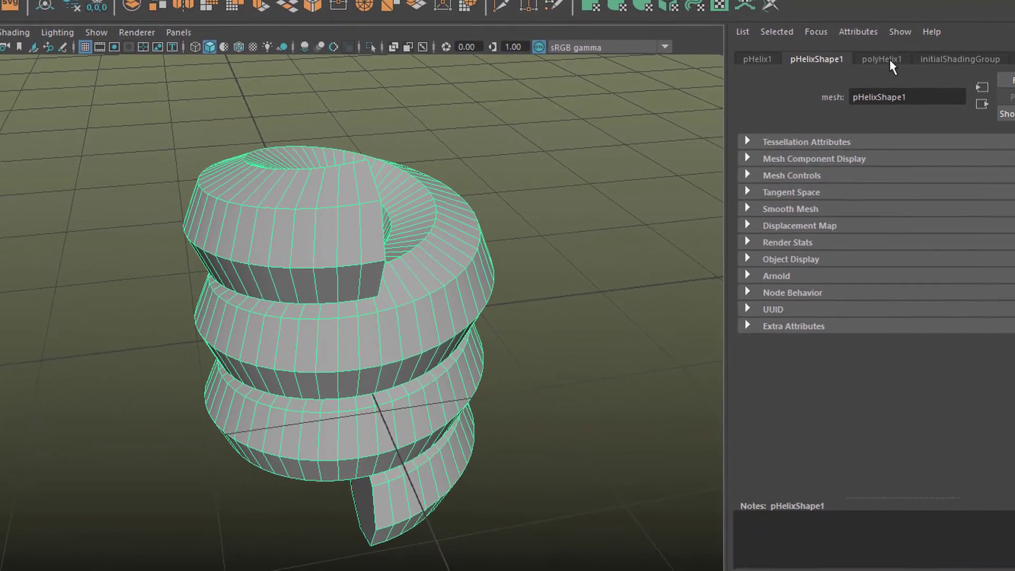
In polyHelix1, set coil subdivisions to 10 and drag the coil count to 1.8
left_click(889, 58)
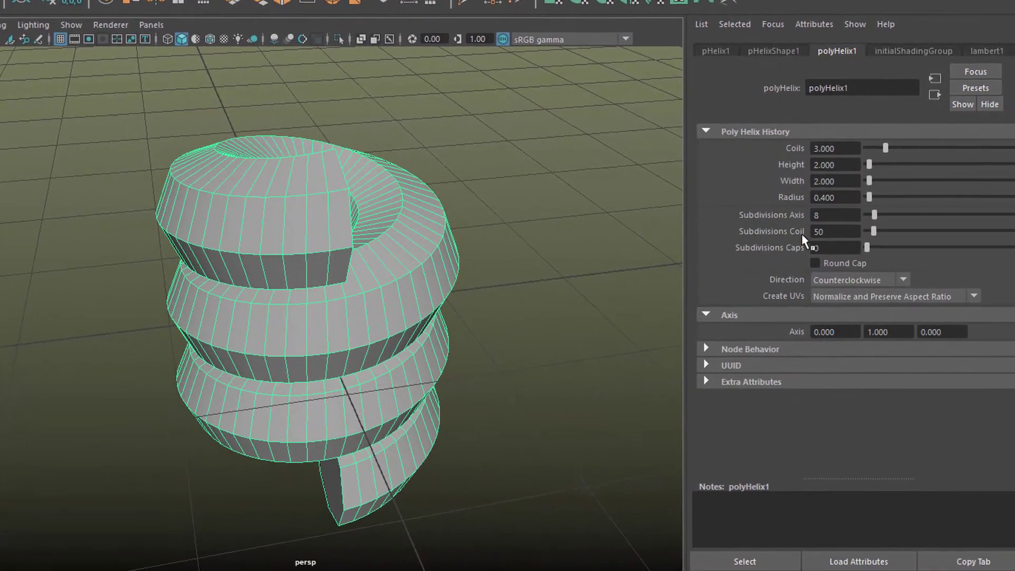
double_click(827, 233)
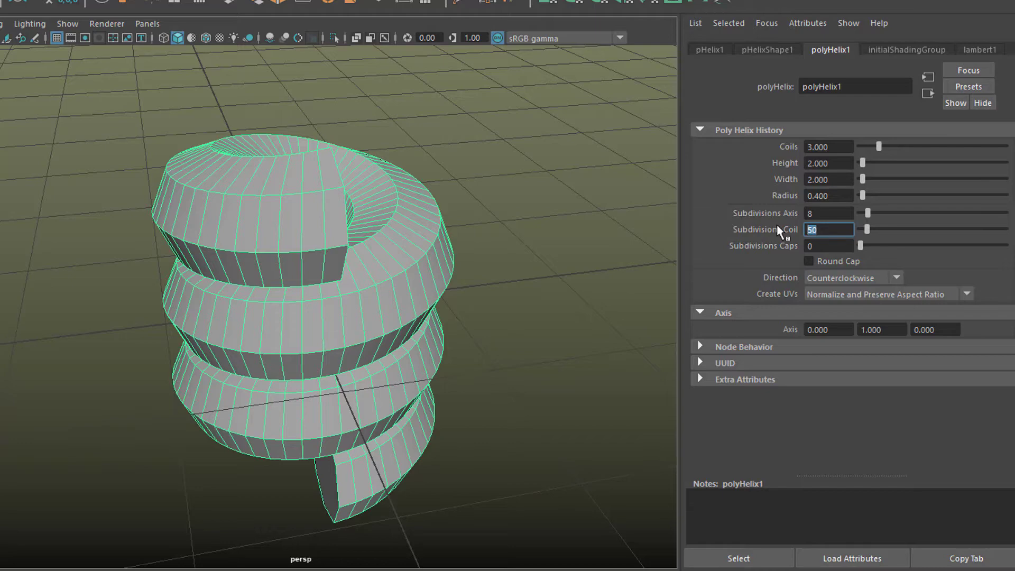
type("10")
key("Return")
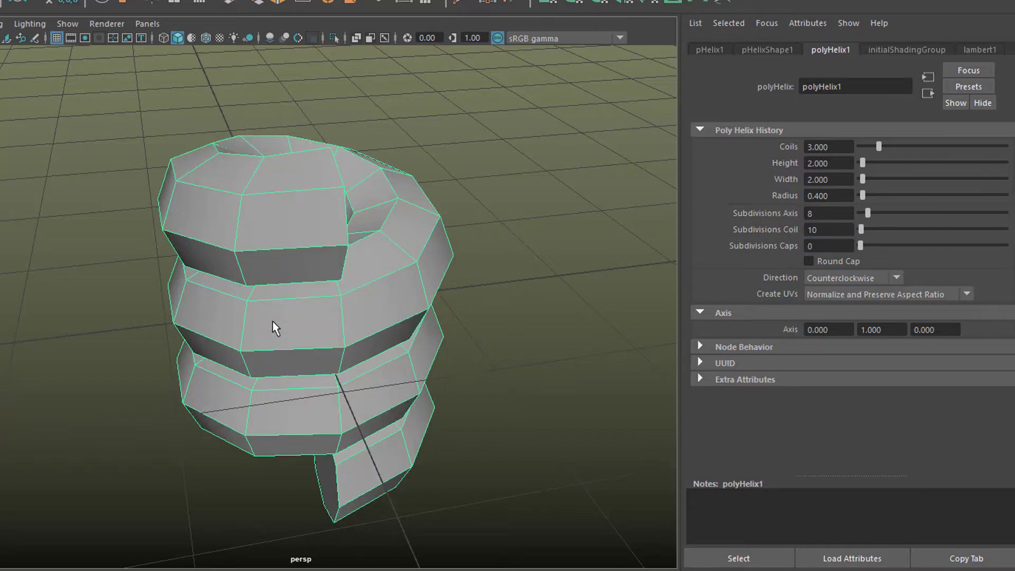
left_click_drag(299, 338, 404, 296, "alt")
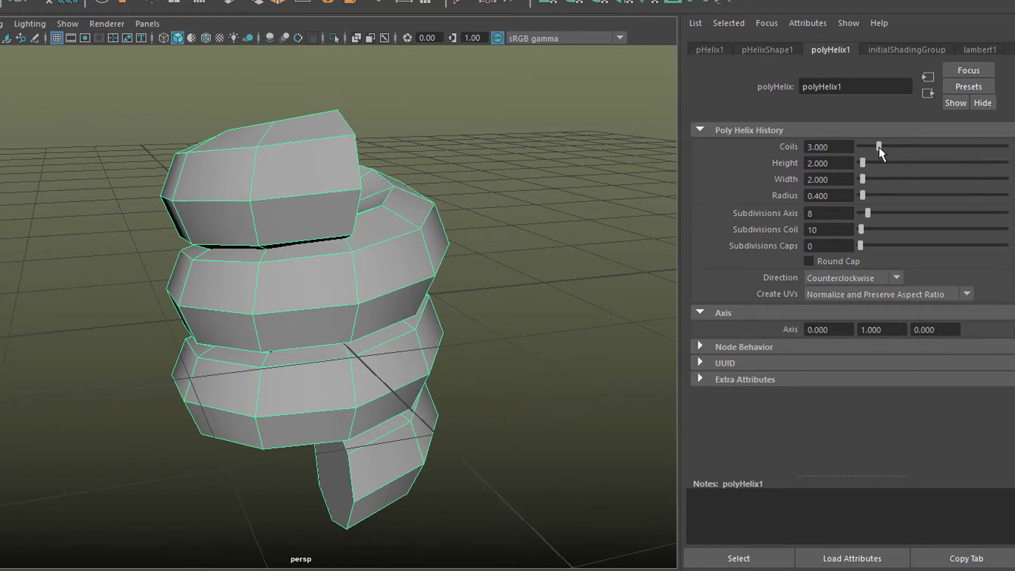
left_click_drag(879, 148, 870, 149)
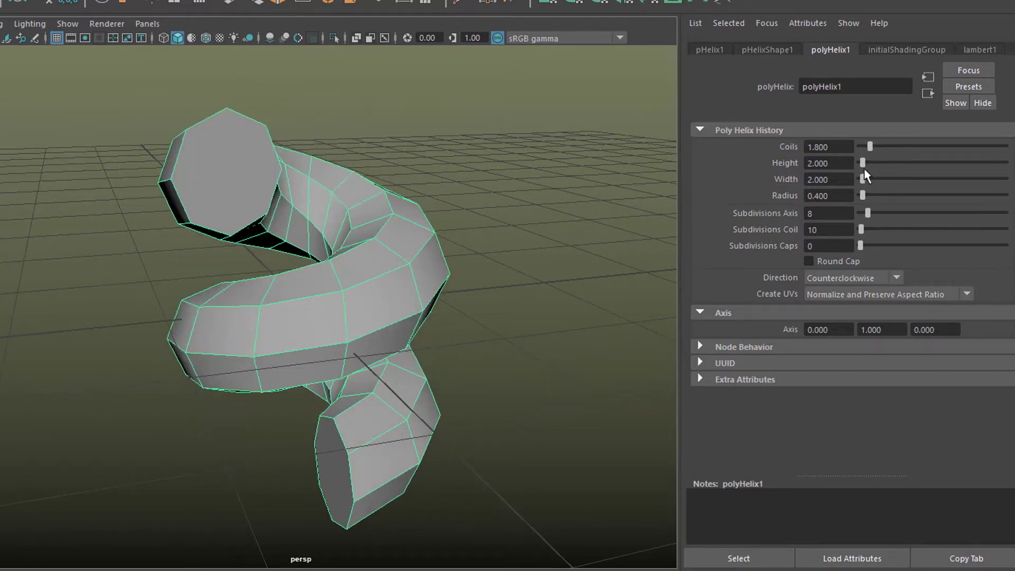
Set the helix height to 4 and lower coil subdivisions to 5
left_click(848, 164)
type("4")
key("Return")
left_click_drag(357, 338, 381, 312, "alt")
double_click(823, 224)
type("5")
key("Return")
left_click_drag(423, 283, 371, 283, "alt")
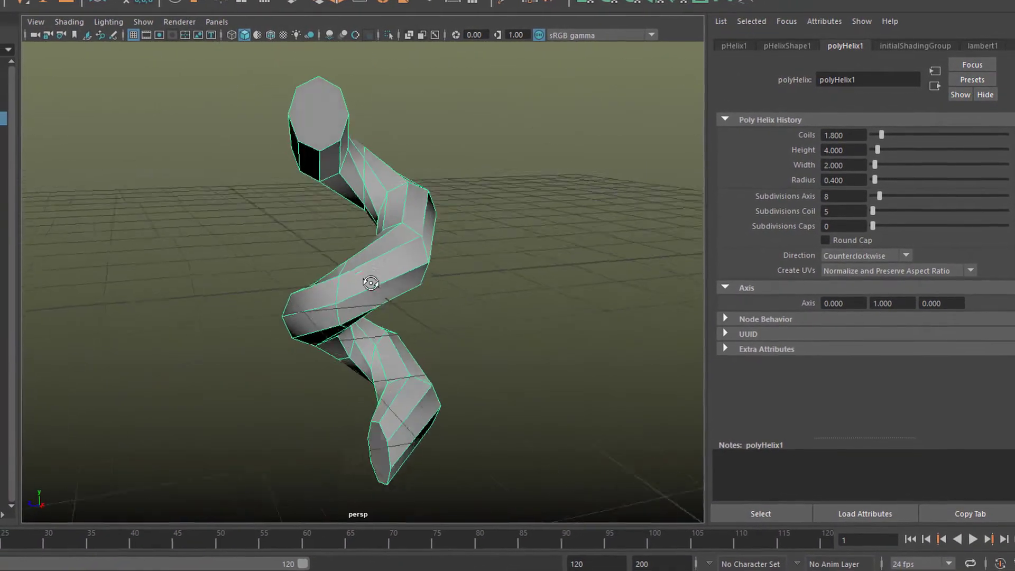
Assign a new Arnold aiStandardSurface material to the helix
right_click_drag(395, 192, 397, 535)
left_click(74, 252)
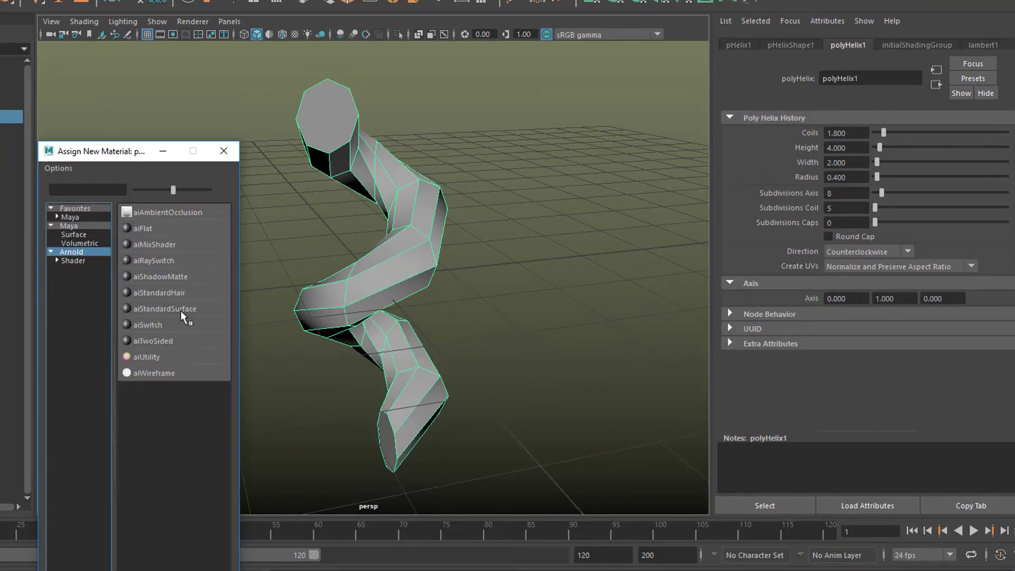
left_click(164, 309)
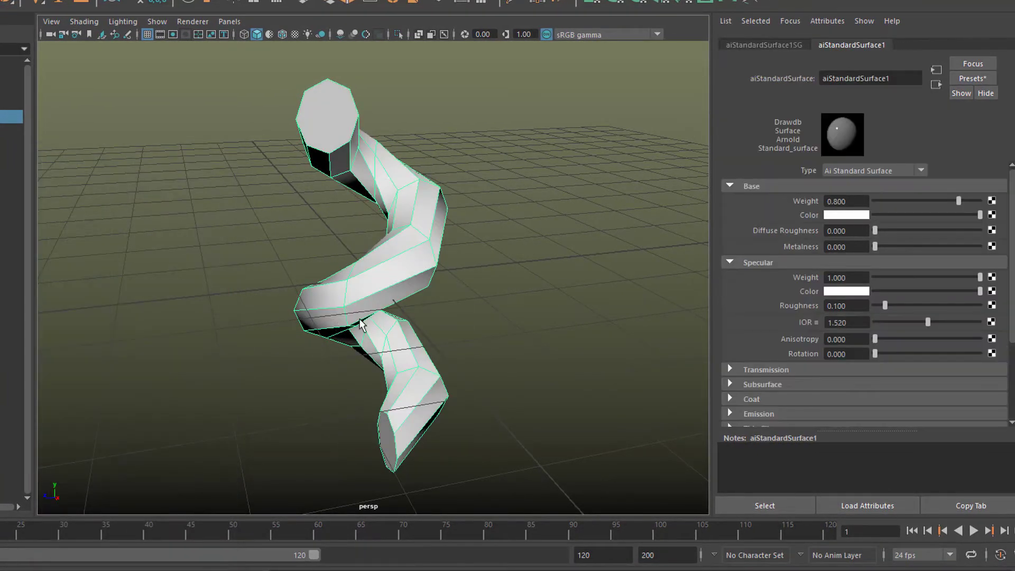
Set the material's base colour to a pale blue
left_click(855, 216)
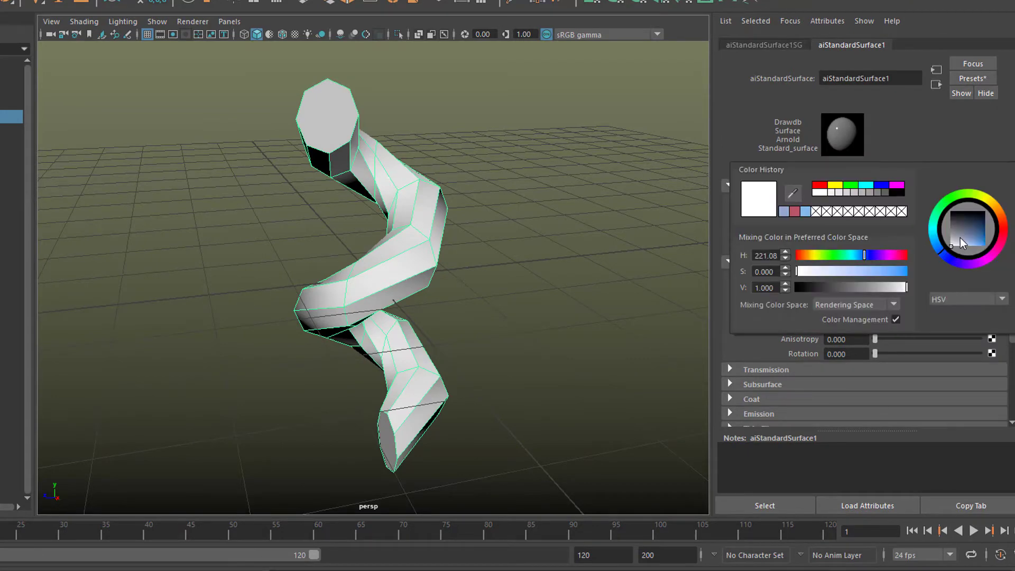
left_click_drag(961, 237, 969, 240)
left_click(601, 271)
left_click_drag(601, 272, 451, 257, "alt")
left_click_drag(560, 235, 559, 243, "alt")
left_click(402, 198)
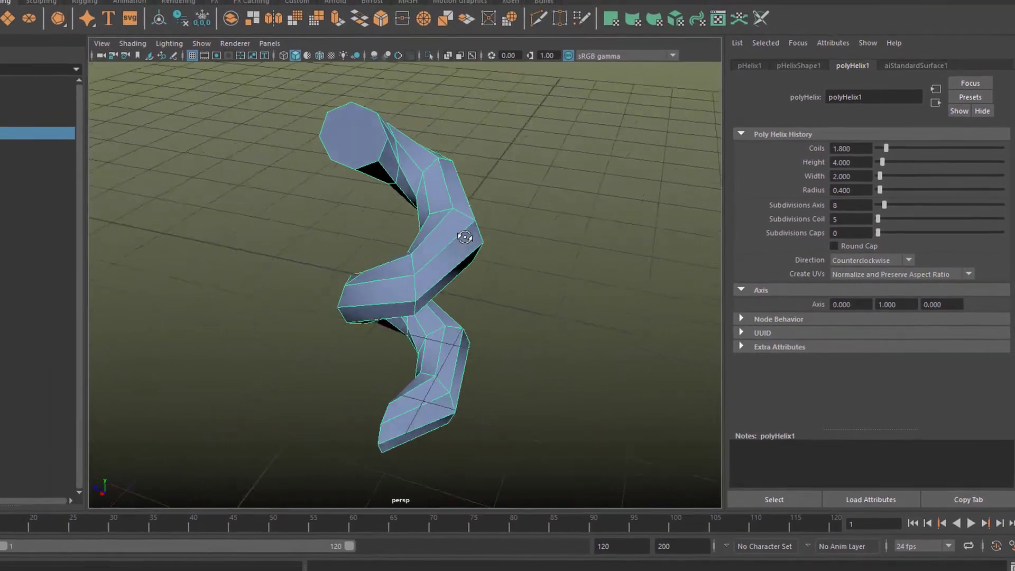
Switch the menu set to Modeling
left_click_drag(422, 222, 492, 264, "alt")
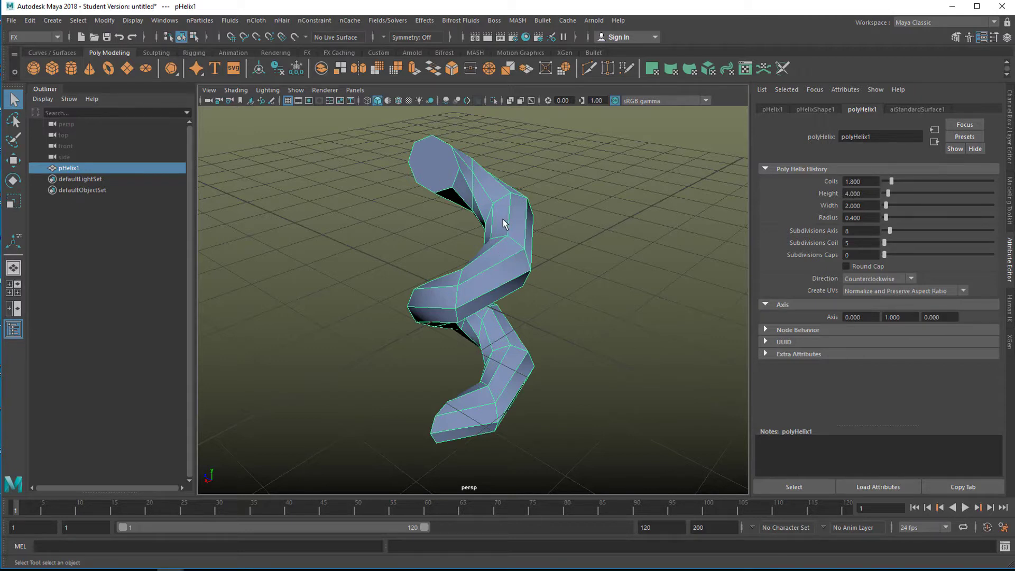
left_click(57, 37)
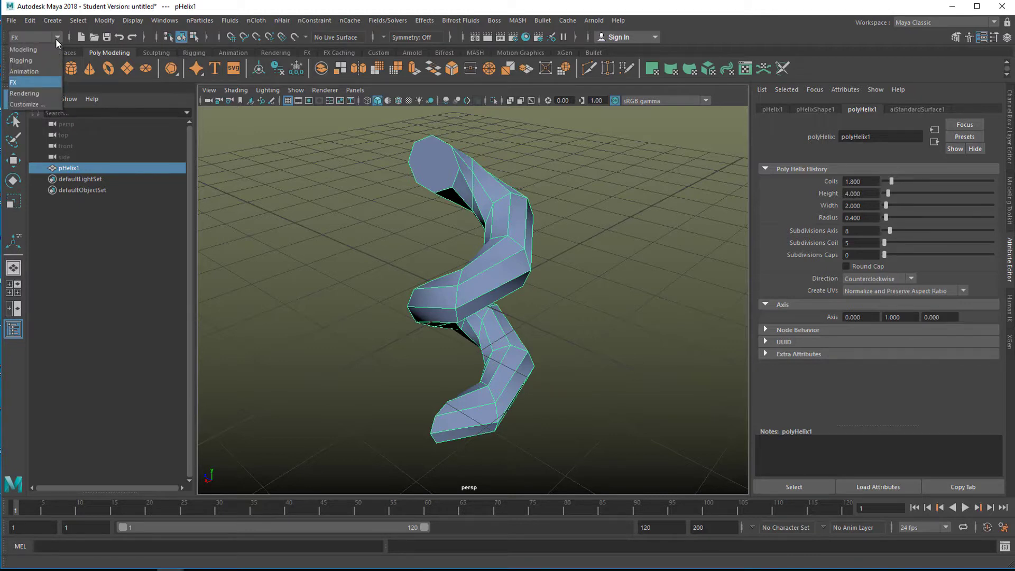
left_click(47, 50)
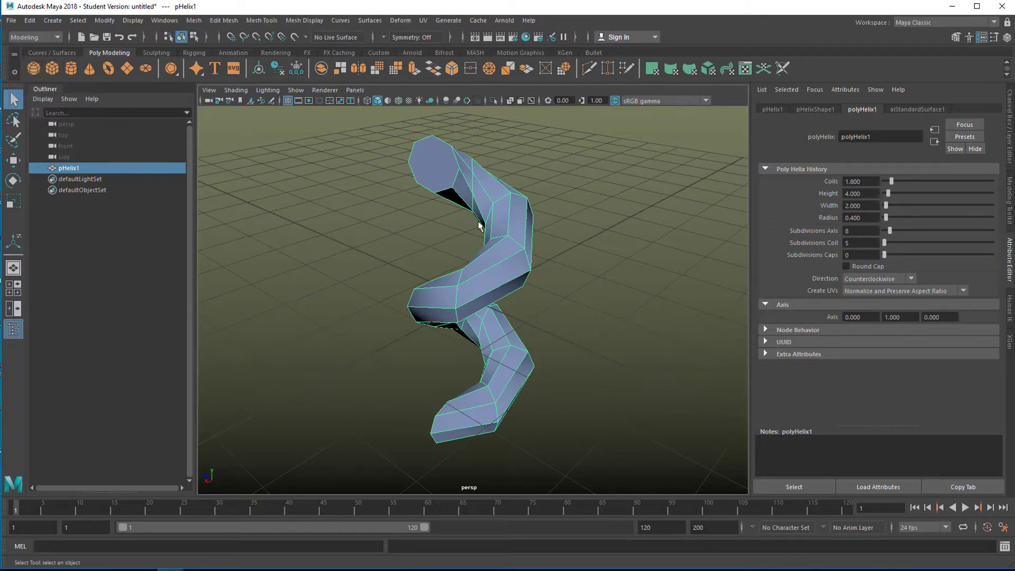
Put the helix in vertex mode and marquee-select all its vertices
right_click(502, 234)
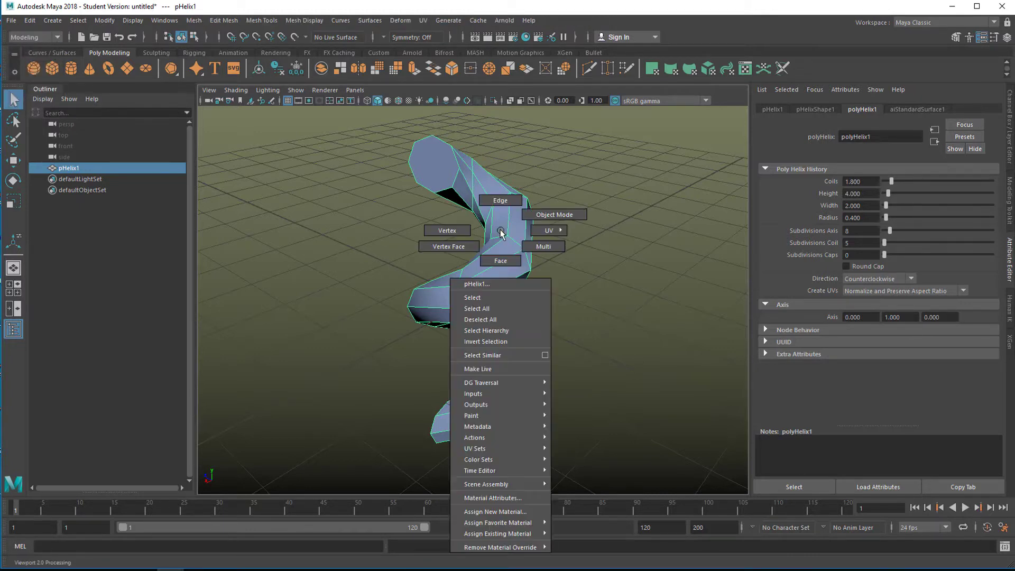
left_click(456, 231)
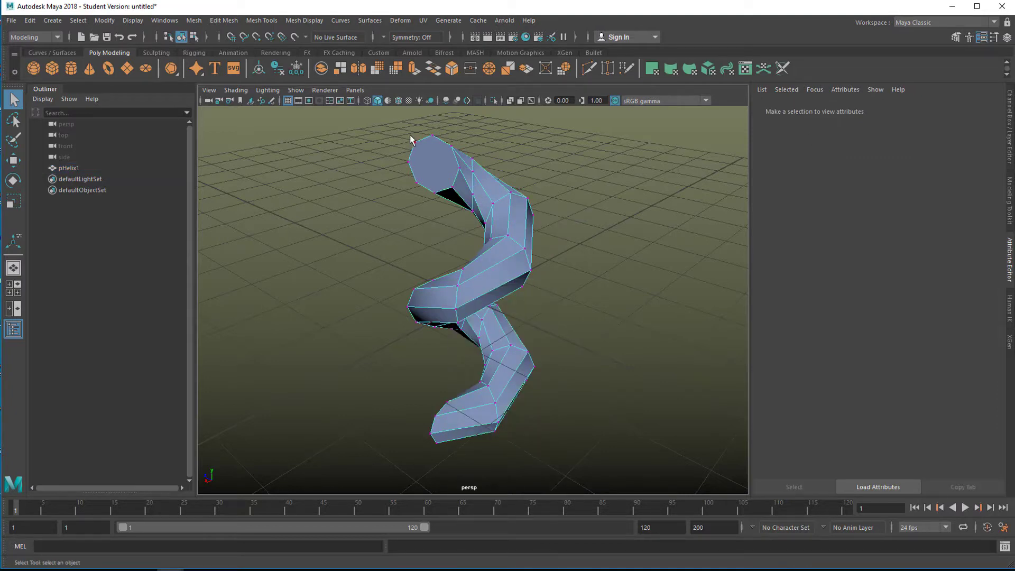
right_click_drag(576, 368, 494, 356, "alt")
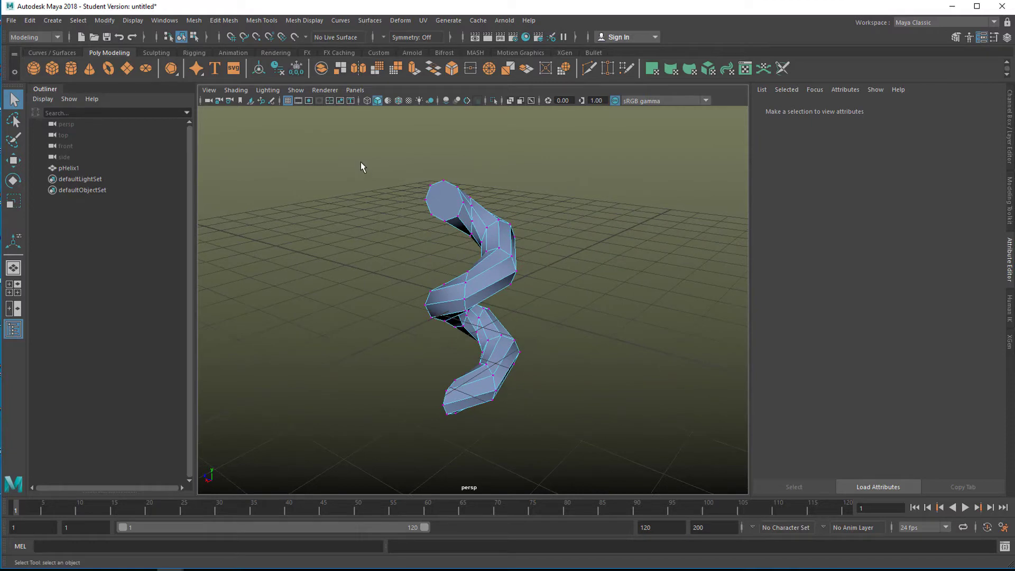
left_click_drag(362, 165, 584, 423)
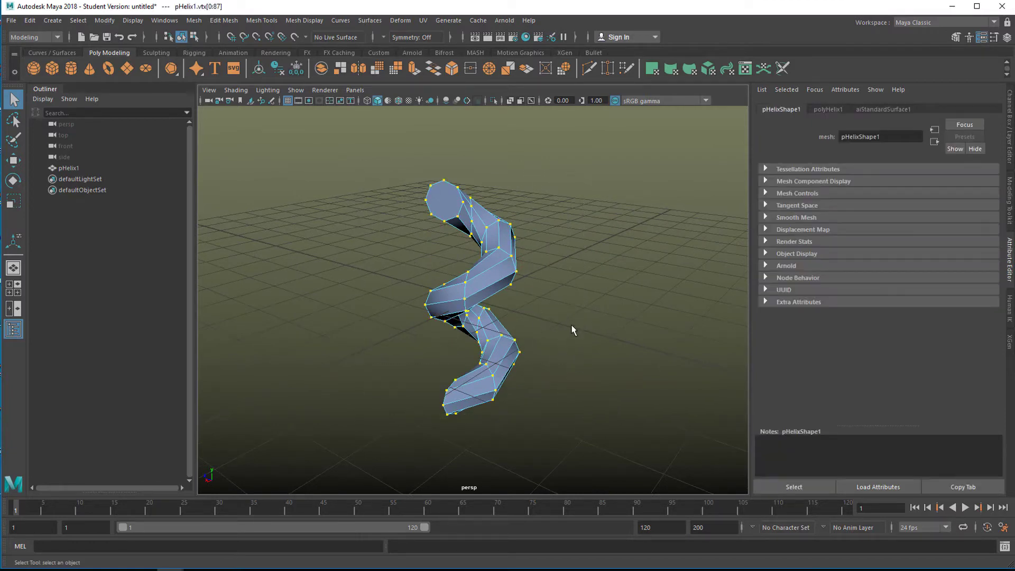
left_click_drag(576, 340, 313, 227, "alt")
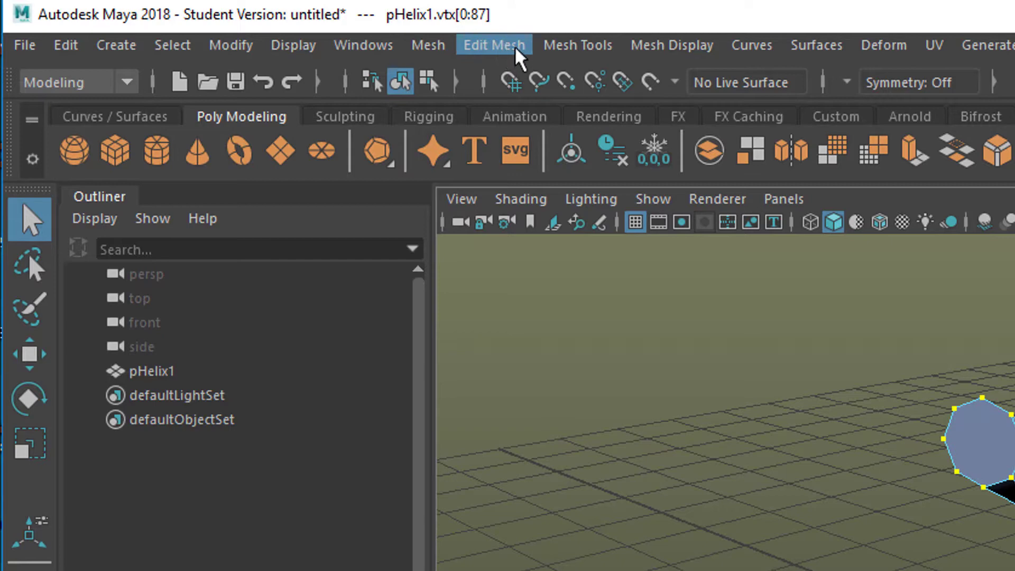
Detach the selected vertices and select face f[54] in the middle of the helix
left_click(516, 51)
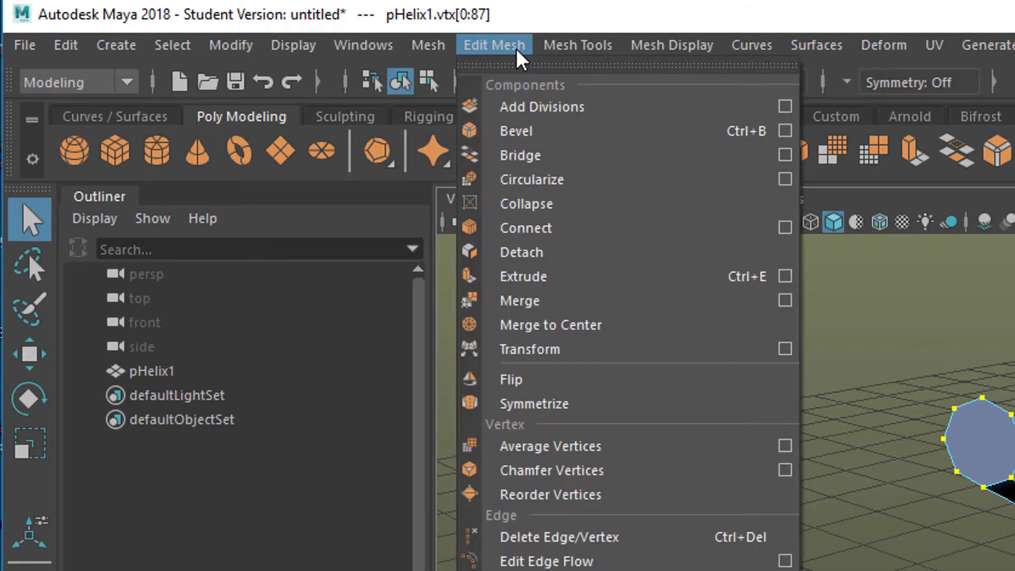
left_click(561, 259)
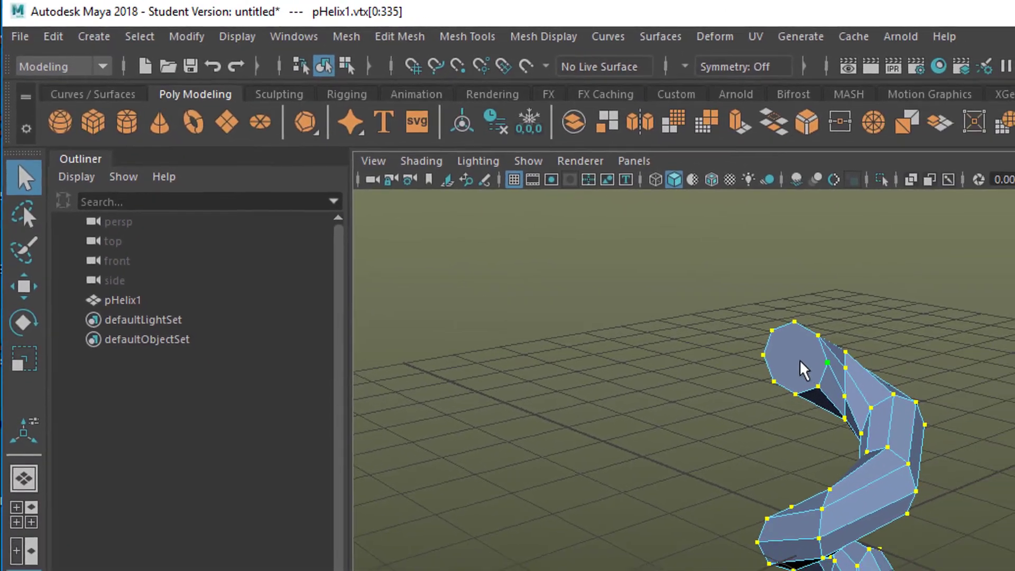
right_click_drag(804, 370, 801, 423)
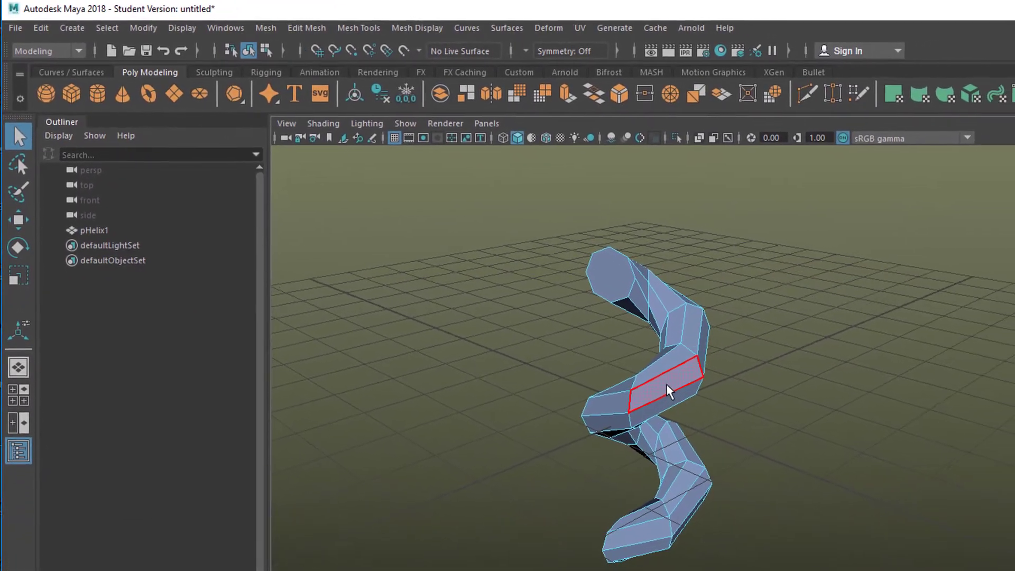
left_click(697, 411)
Lift face f[54] upward to test it, undo the move, and reselect pHelix1
key("w")
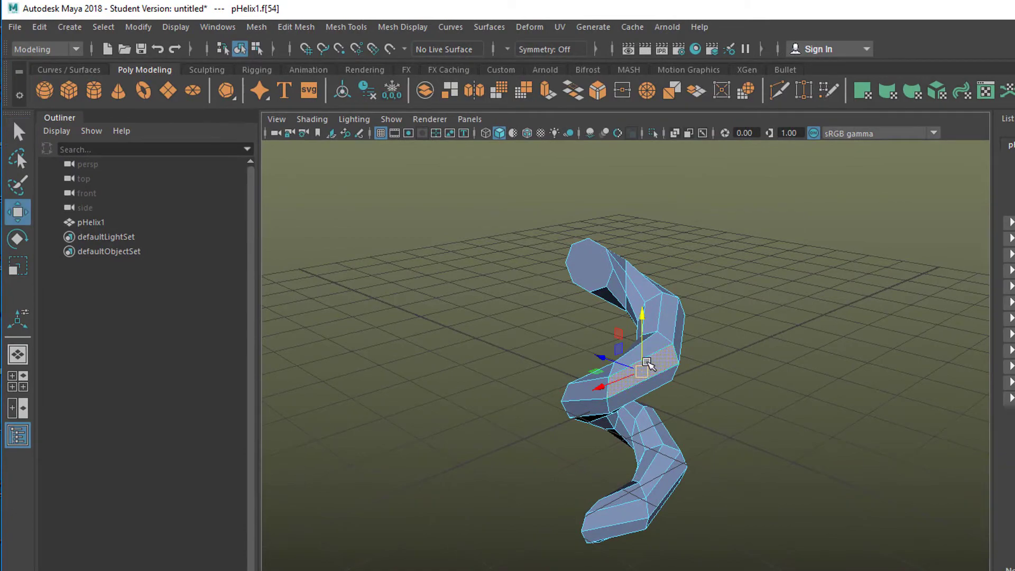
left_click_drag(650, 318, 652, 256)
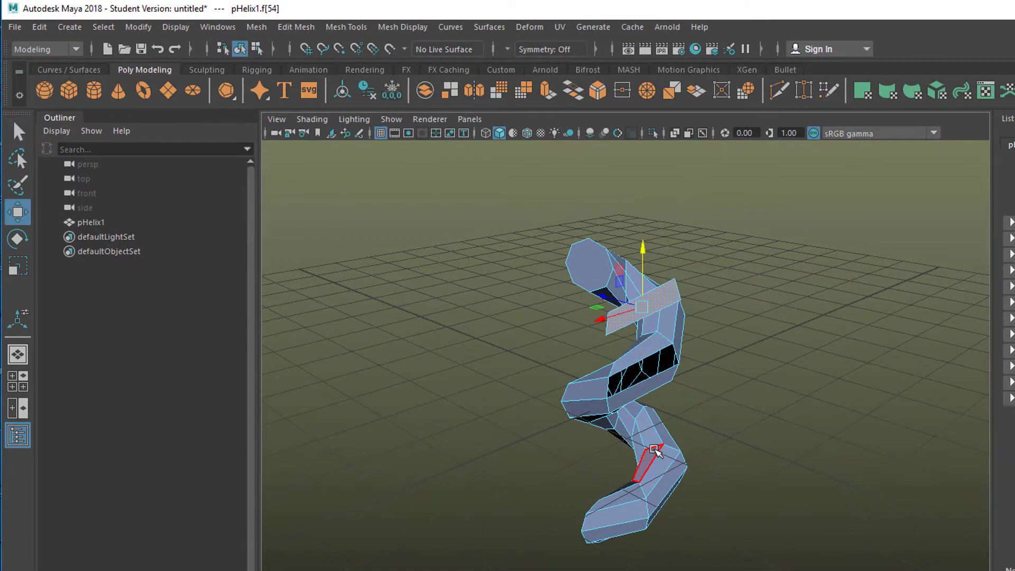
mouse_move(657, 449)
left_mouse_down("alt")
mouse_move(797, 446)
mouse_move(649, 442)
left_mouse_up("alt")
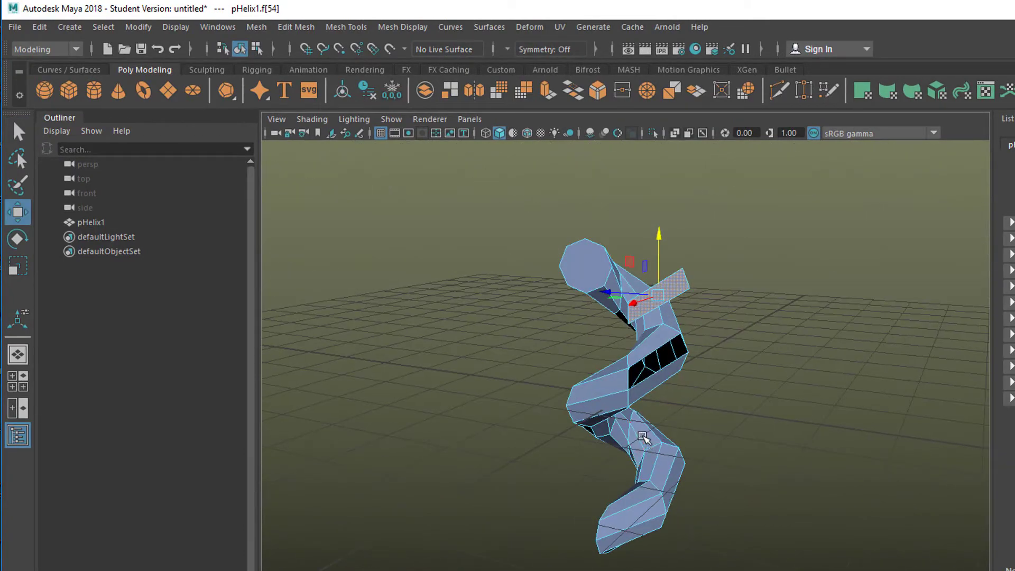
key("ctrl+z")
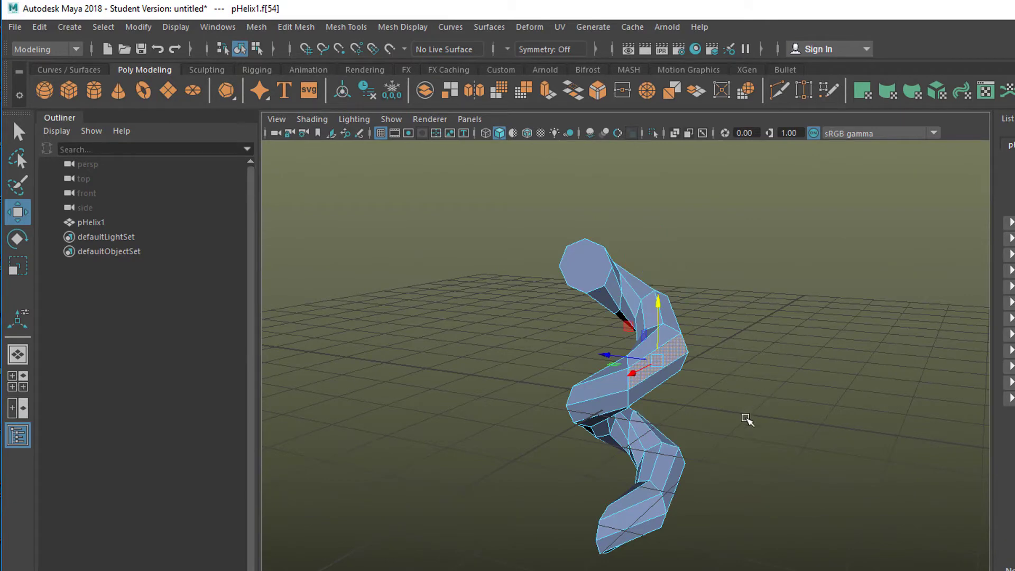
left_click_drag(746, 414, 730, 424, "alt")
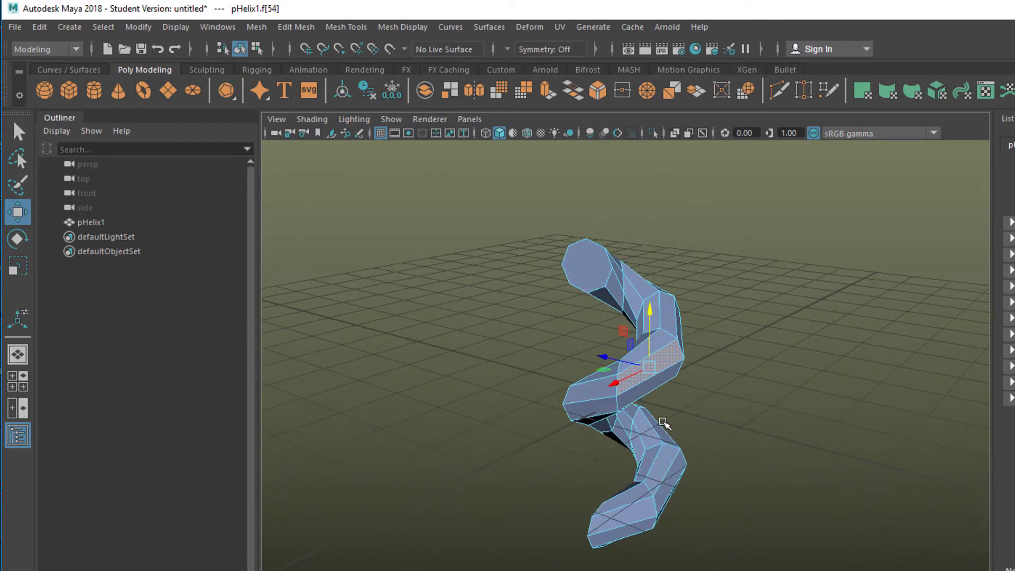
left_click(100, 223)
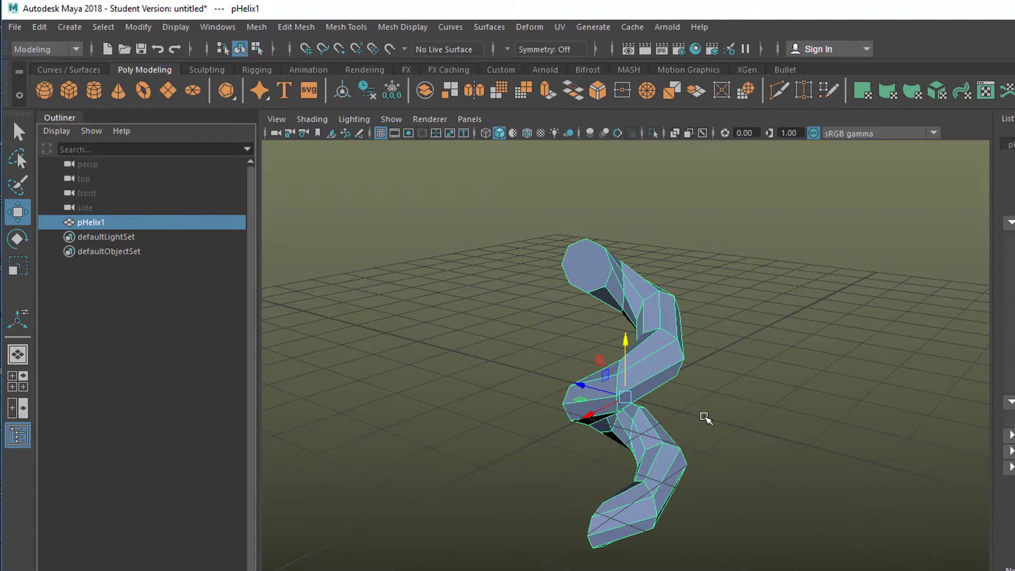
Apply Mesh > Separate to the helix and expand pHelix1 to list its polySurface pieces
left_click(297, 27)
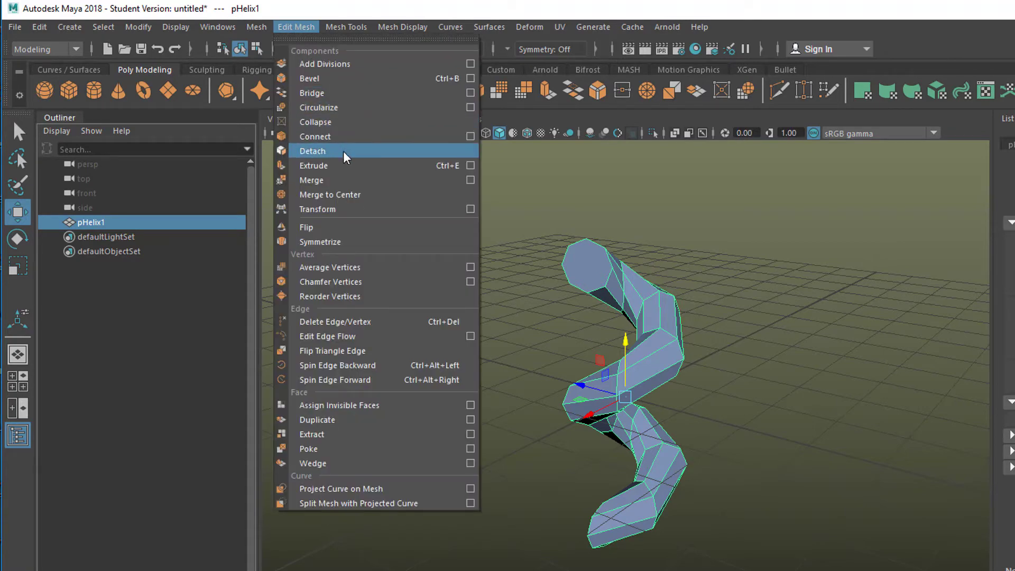
left_click(776, 49)
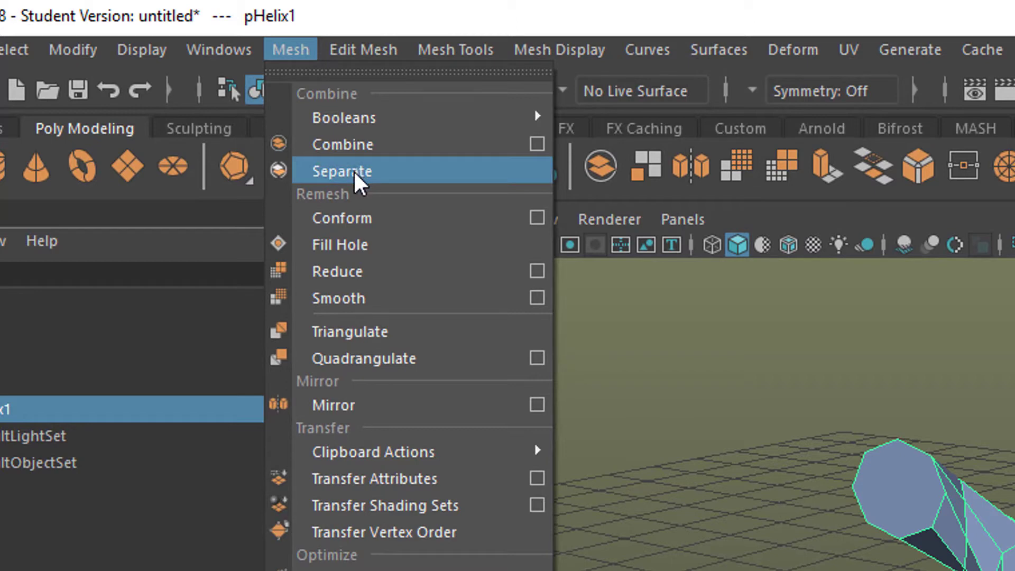
left_click(354, 170)
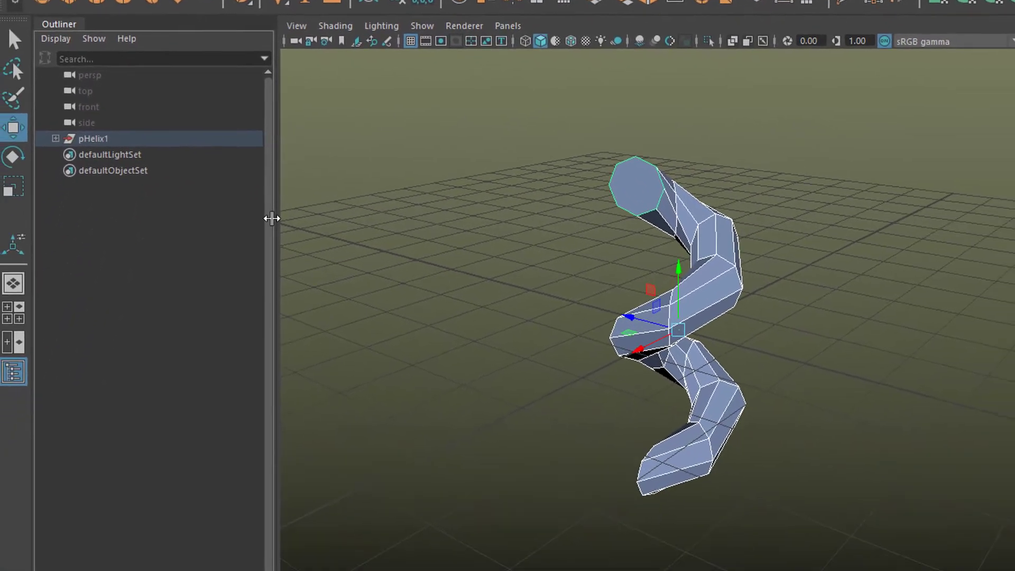
left_click(60, 130)
left_click_drag(268, 162, 469, 326)
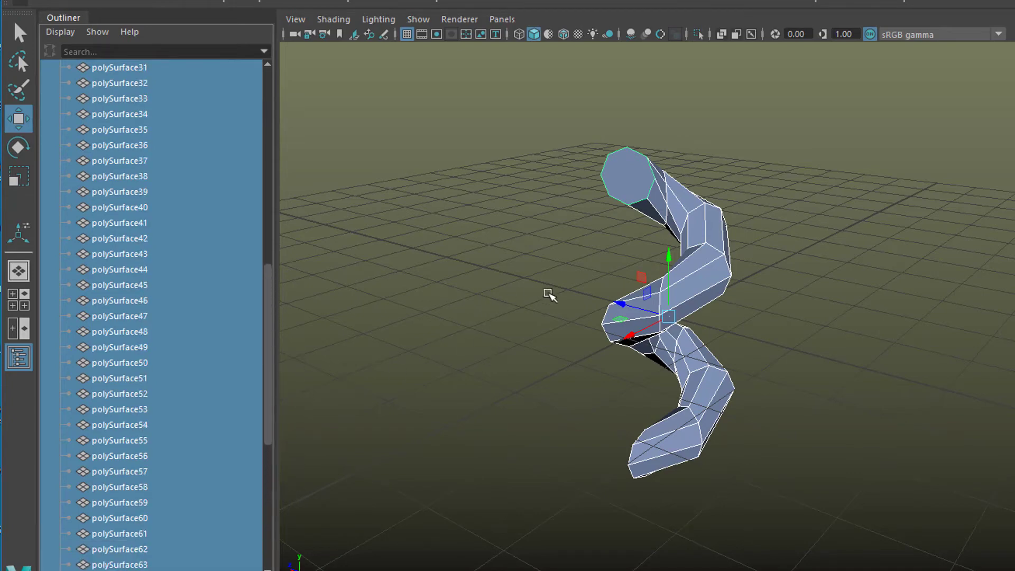
mouse_move(547, 299)
left_mouse_down("alt")
mouse_move(544, 276)
mouse_move(537, 301)
left_mouse_up("alt")
Delete pieces polySurface1 through polySurface12
right_click_drag(537, 301, 569, 320, "alt")
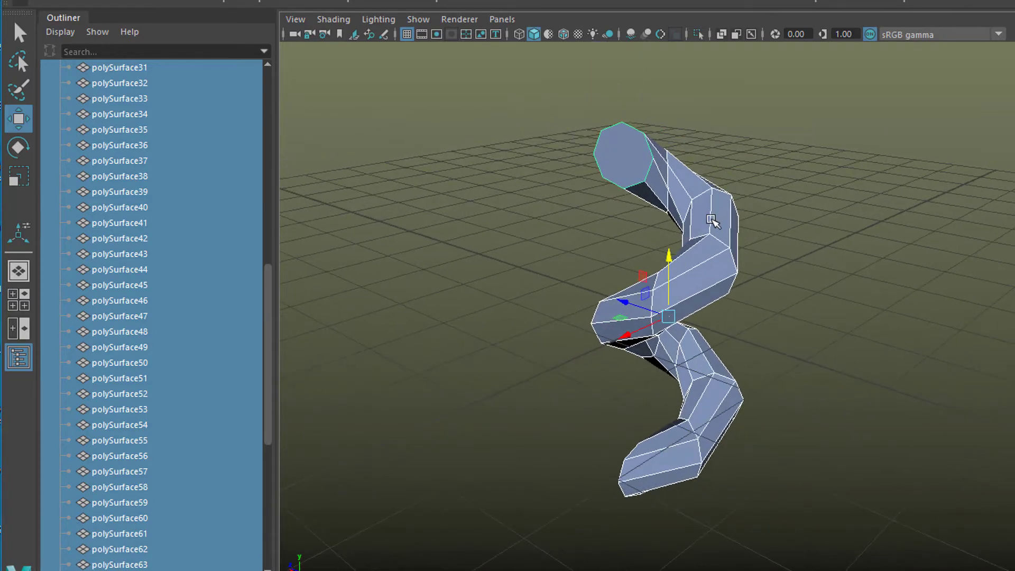
right_click(707, 224)
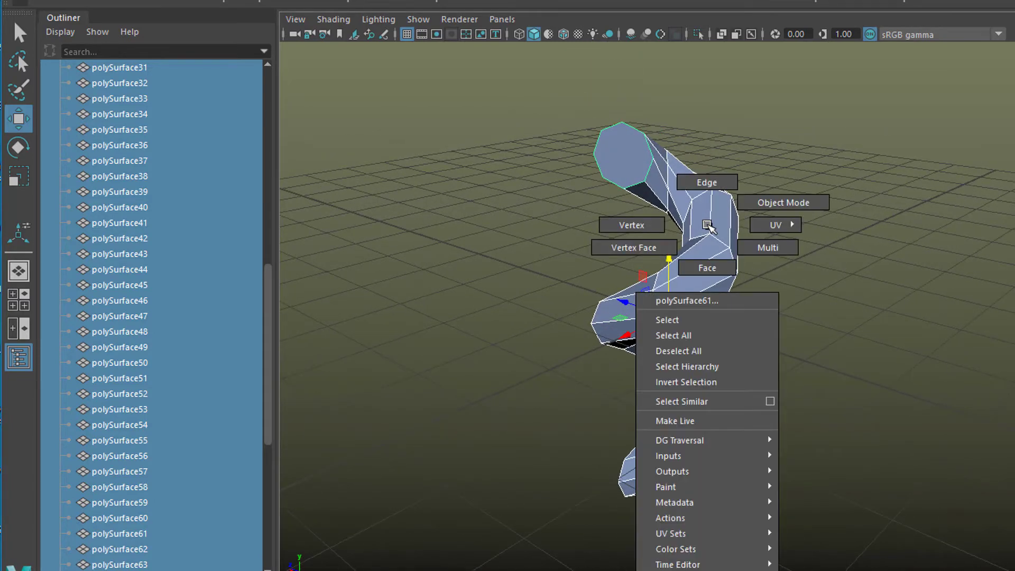
left_click(711, 268)
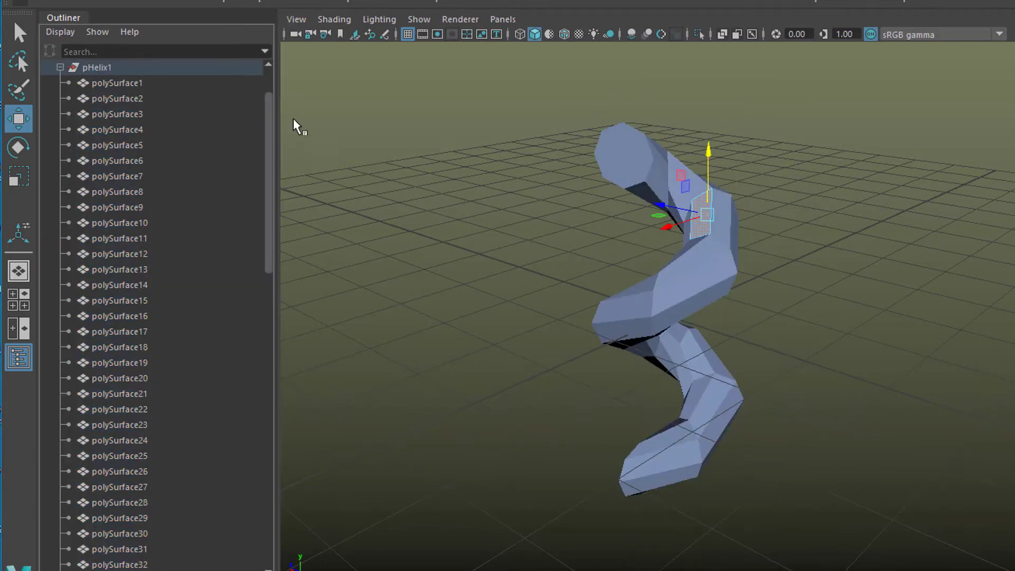
left_click(146, 118)
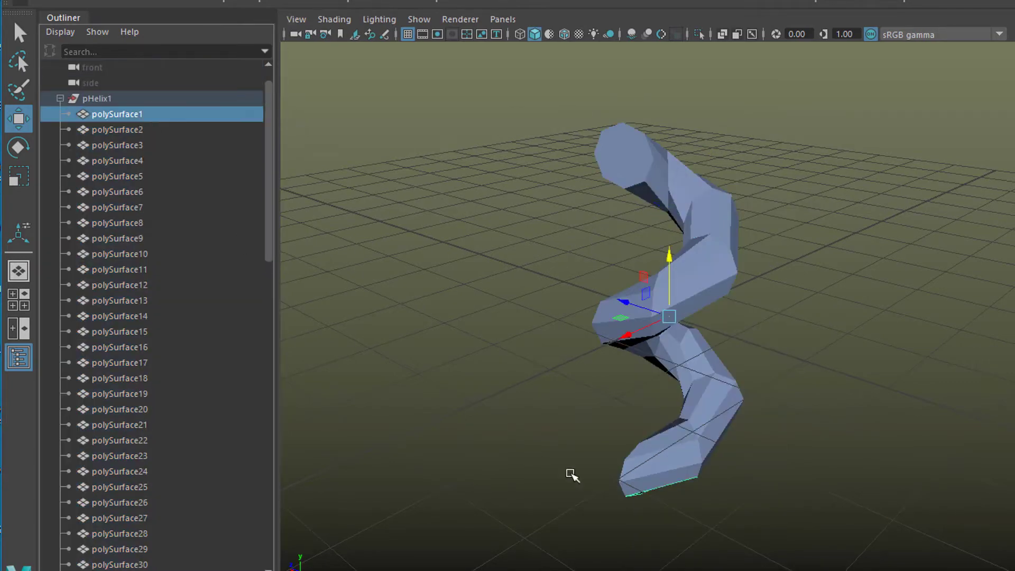
left_click_drag(606, 491, 538, 423, "alt")
left_click(151, 290, "shift")
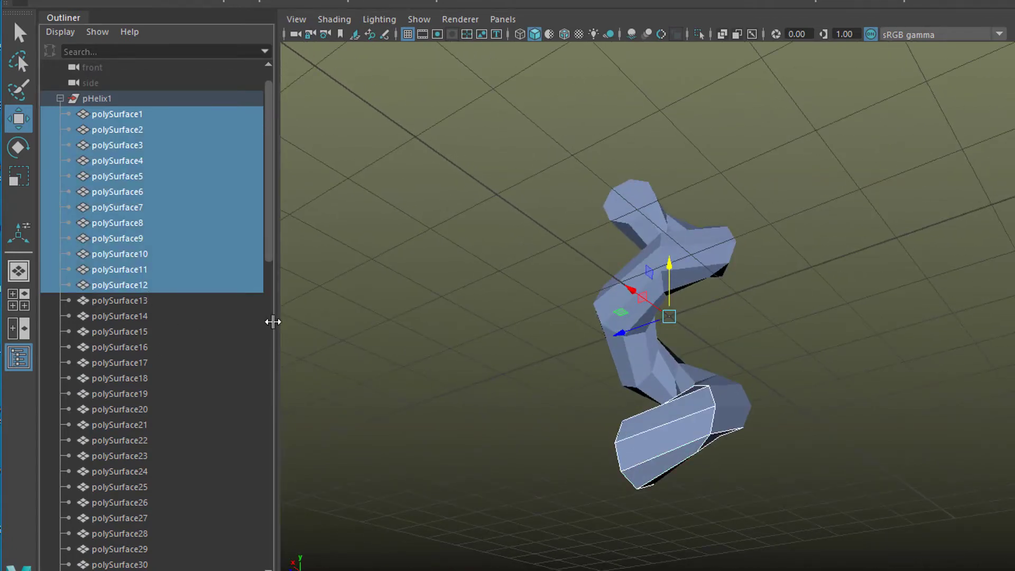
key("Delete")
Delete pieces polySurface74 through polySurface82
left_click(637, 459)
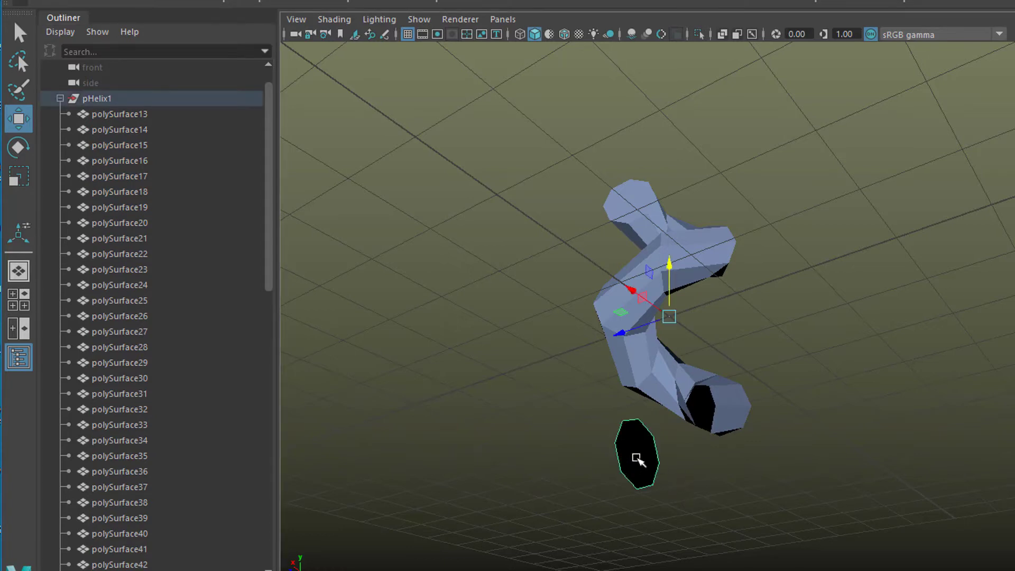
left_click(637, 459)
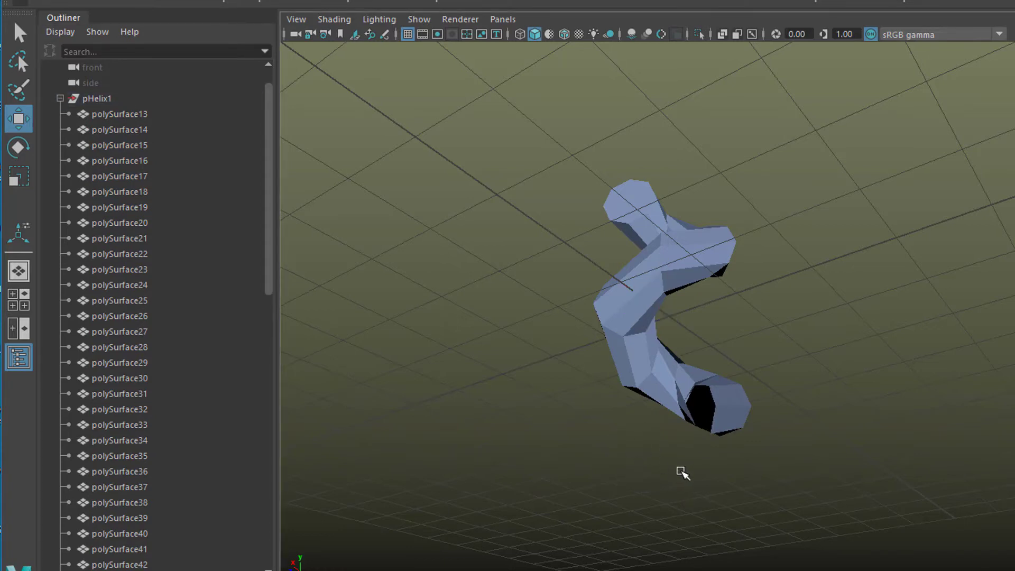
left_click_drag(685, 473, 317, 303, "alt")
left_click_drag(268, 278, 274, 441)
left_click(138, 379)
left_click(137, 441)
left_click(233, 471)
left_click_drag(268, 444, 268, 552)
left_click(144, 409)
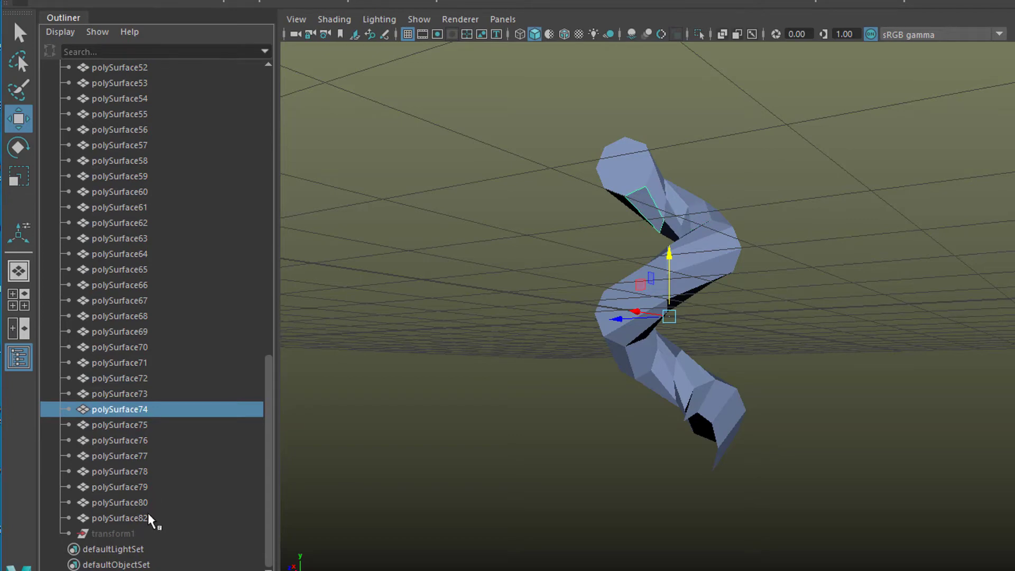
left_click(148, 519, "shift")
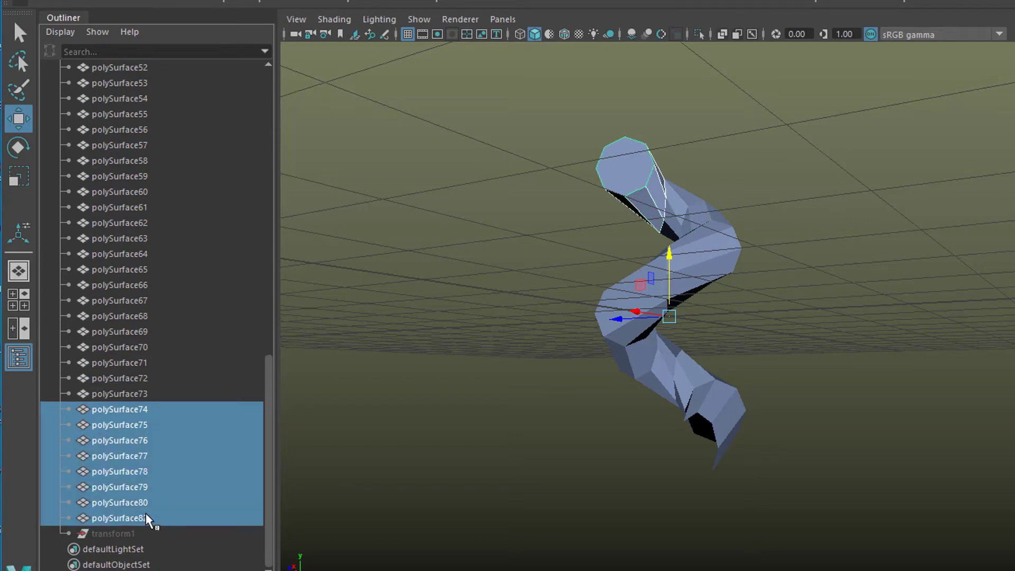
key("Delete")
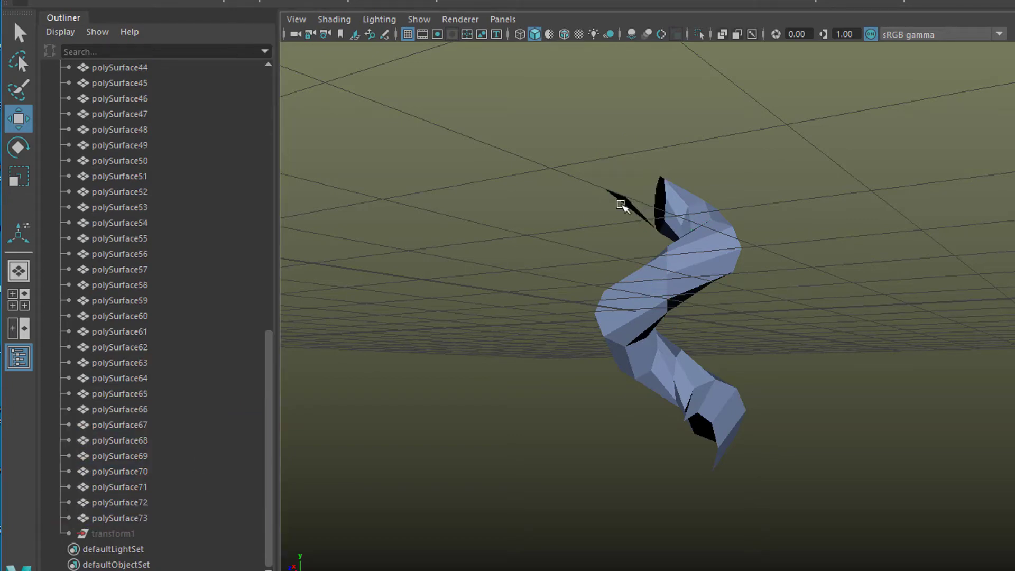
Delete the thin black sliver polySurface73
left_click(625, 205)
key("Delete")
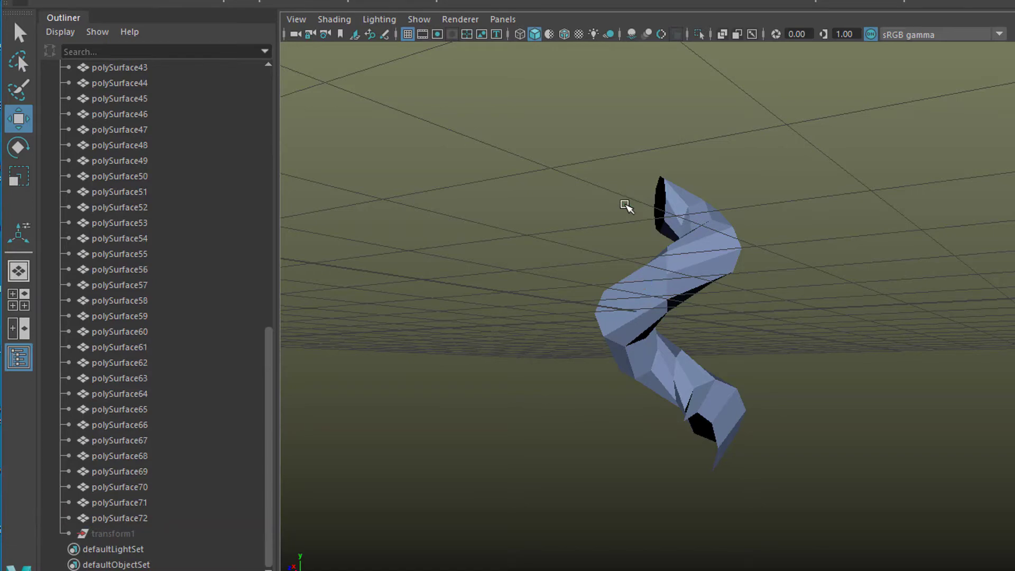
left_click_drag(685, 272, 585, 323, "alt")
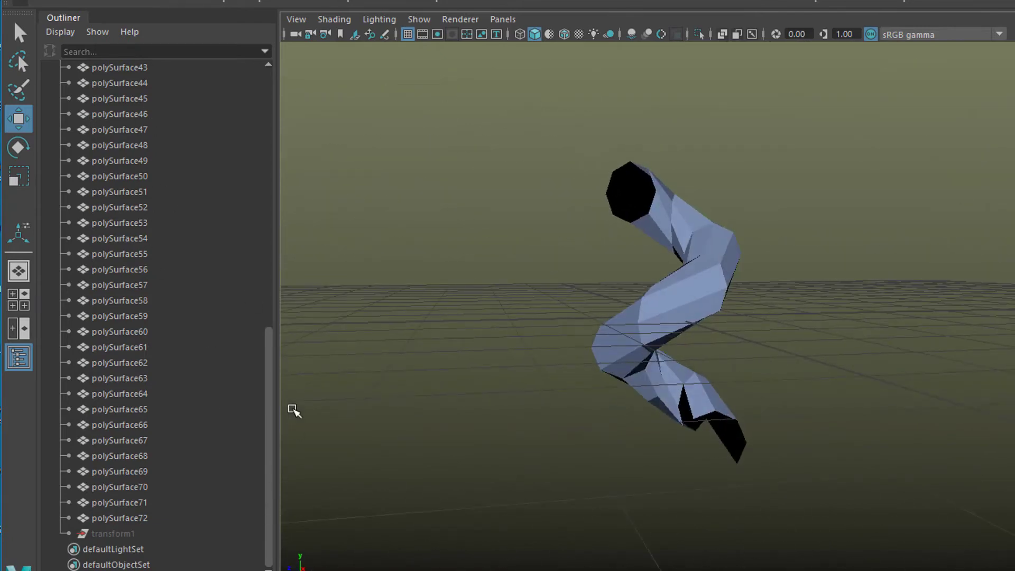
Select helix pieces polySurface13 through polySurface72 in the Outliner
left_click_drag(270, 401, 269, 122)
left_click(108, 147)
scroll(206, 410, "down", 12)
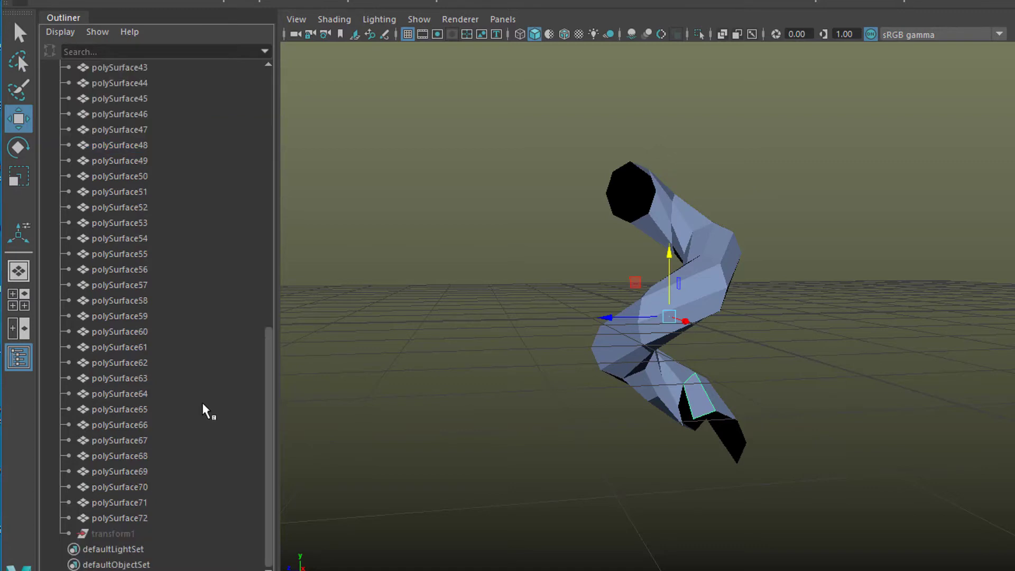
left_click(141, 525, "shift")
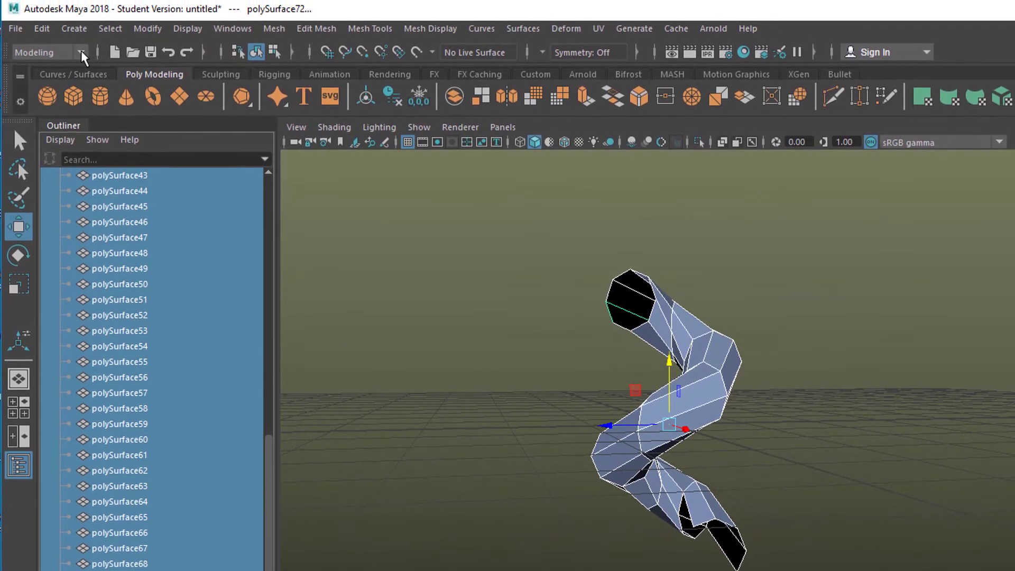
Switch to the FX menu set and add a radial field to the pieces
left_click(80, 32)
left_click(69, 113)
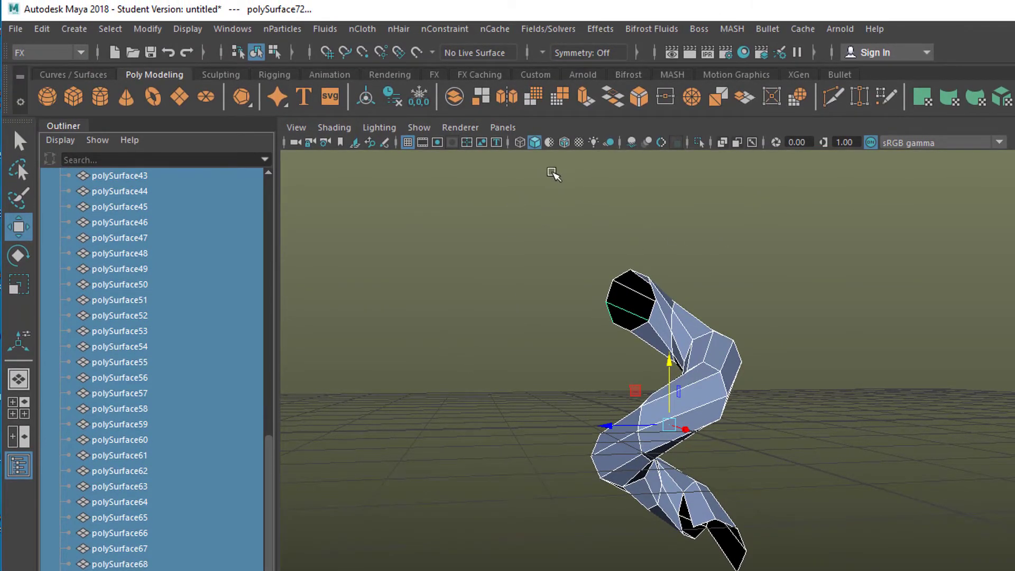
left_click(548, 29)
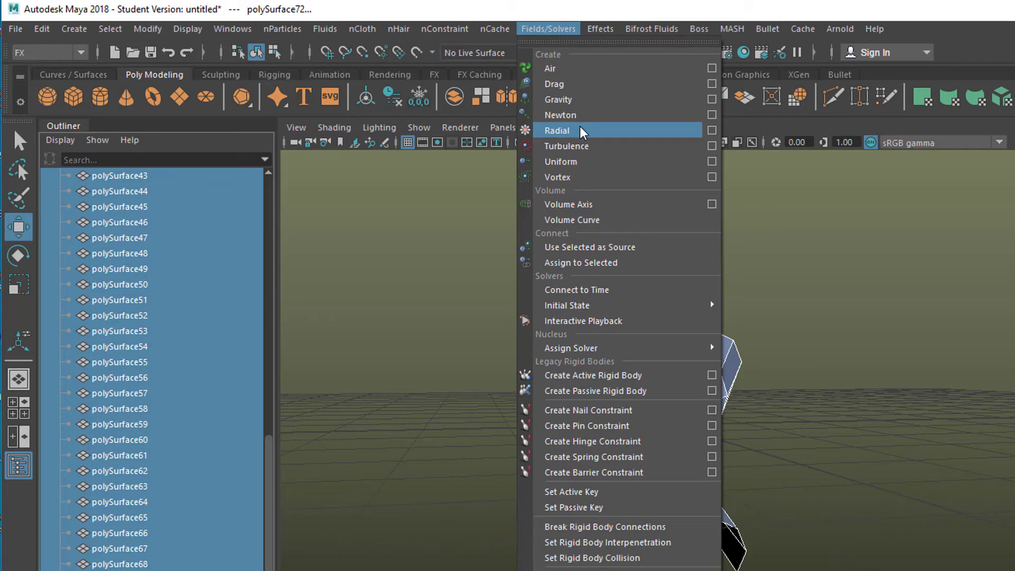
left_click(557, 131)
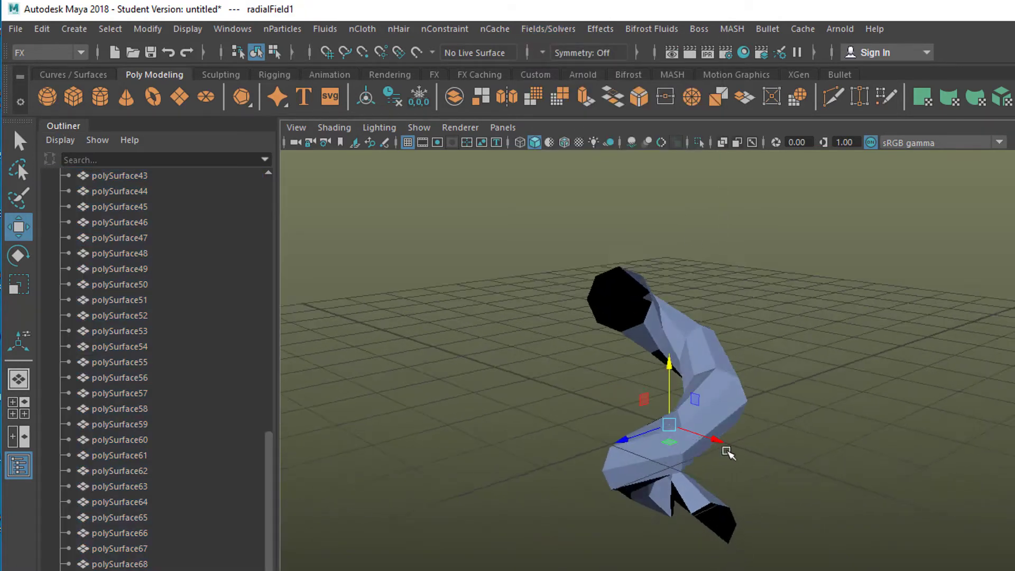
Set the animation end frame to 400
left_click_drag(834, 442, 615, 478, "alt")
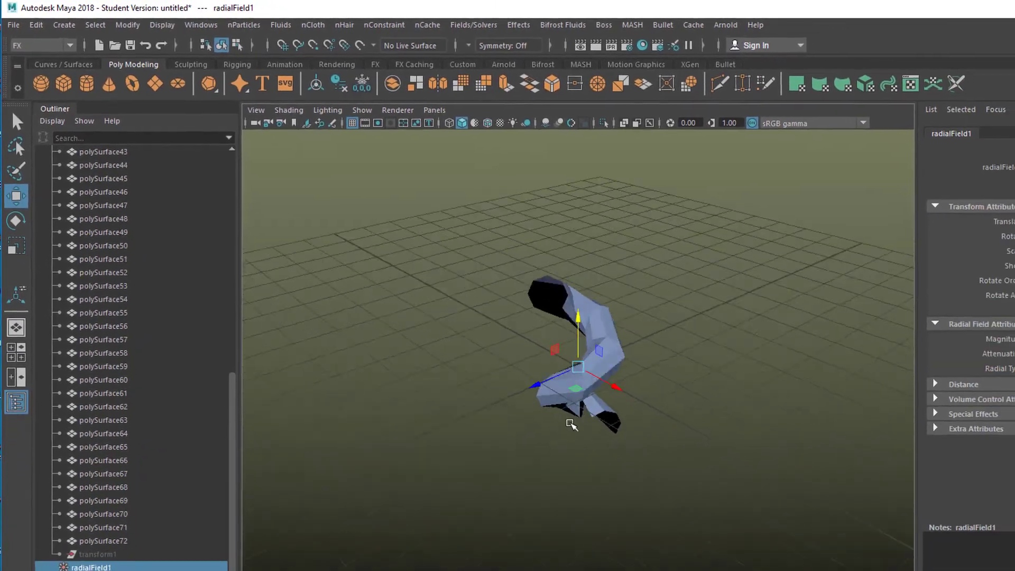
left_click_drag(571, 424, 687, 449, "alt")
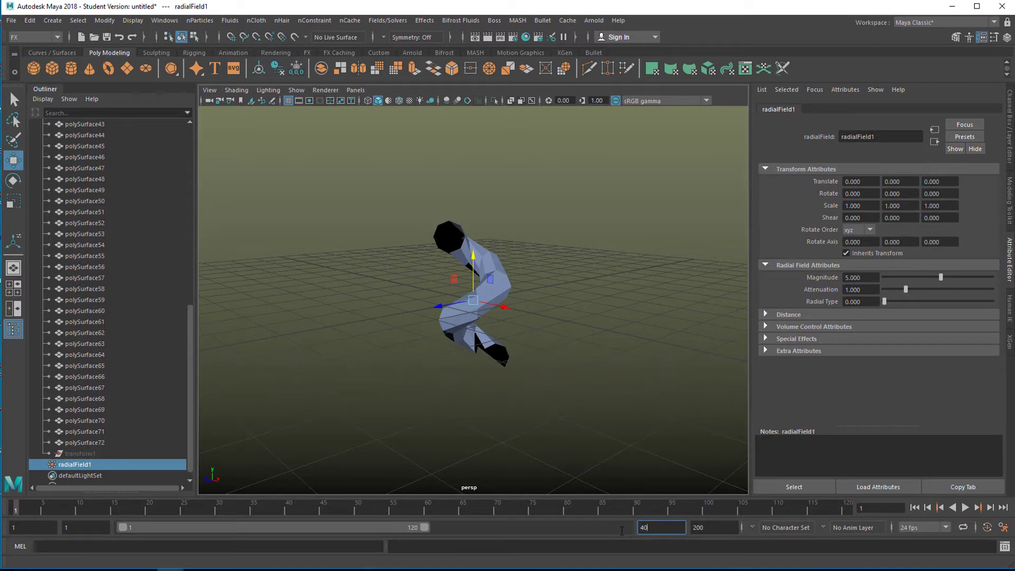
key("Return")
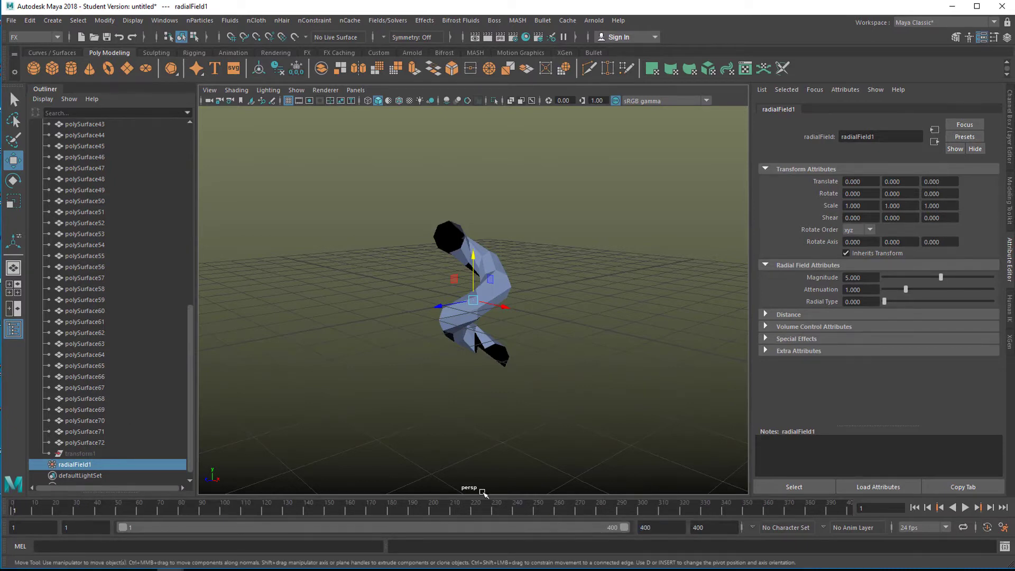
Set playback speed to real-time
right_click(484, 510)
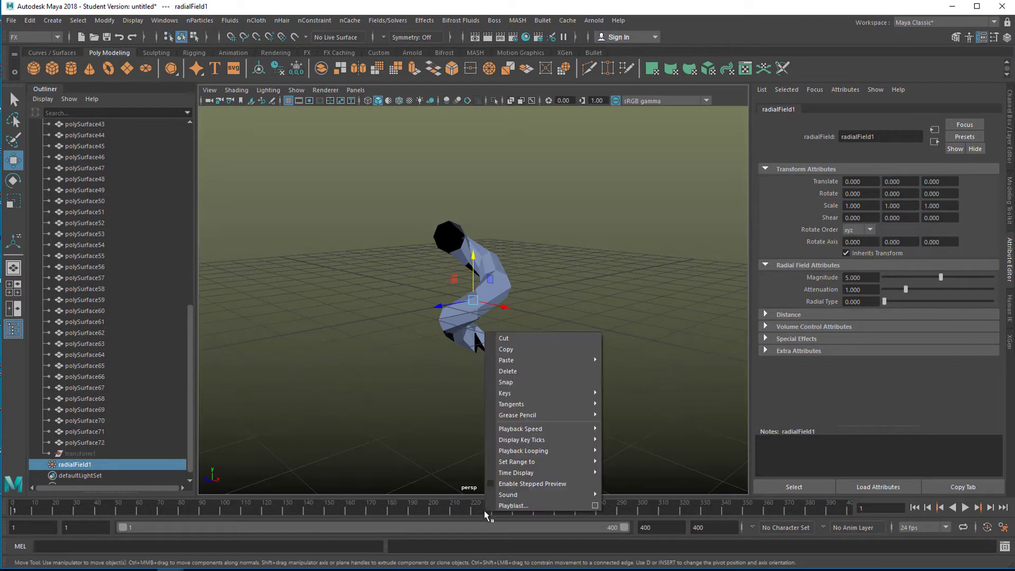
mouse_move(515, 429)
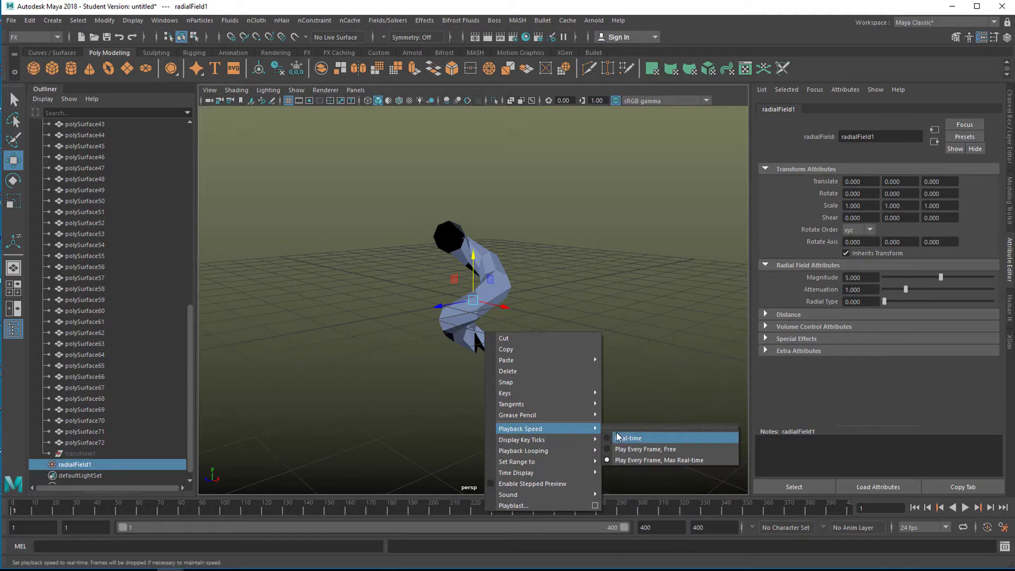
left_click(633, 461)
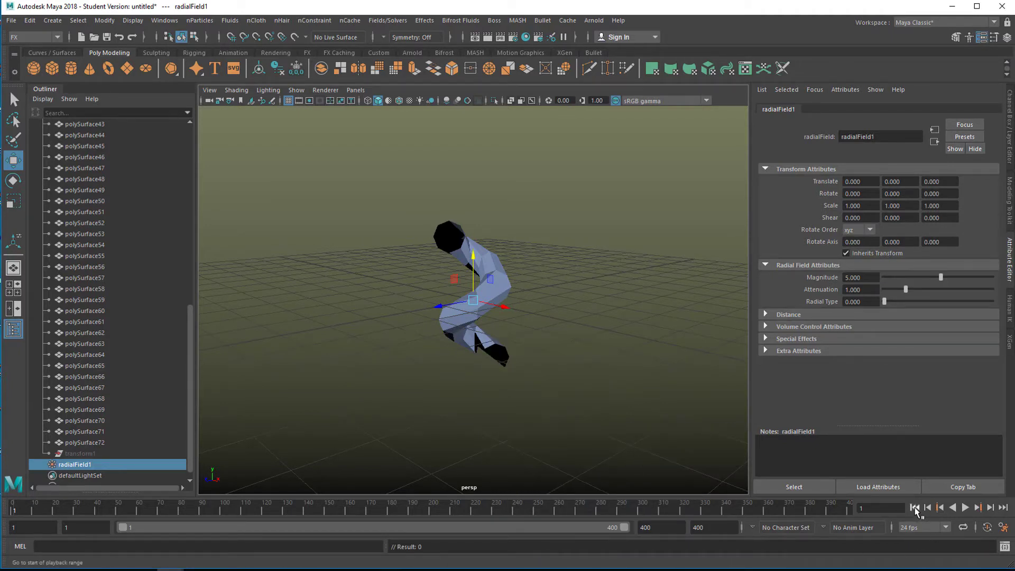
Play from frame 1 and stop around frame 66 to inspect the scattered pieces
left_click(915, 508)
left_click(965, 509)
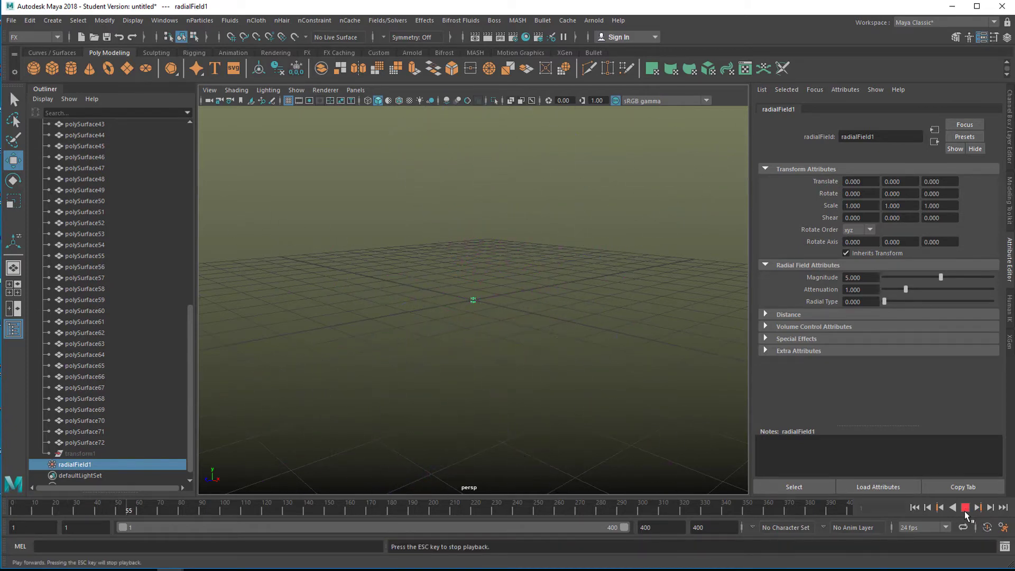
left_click(965, 508)
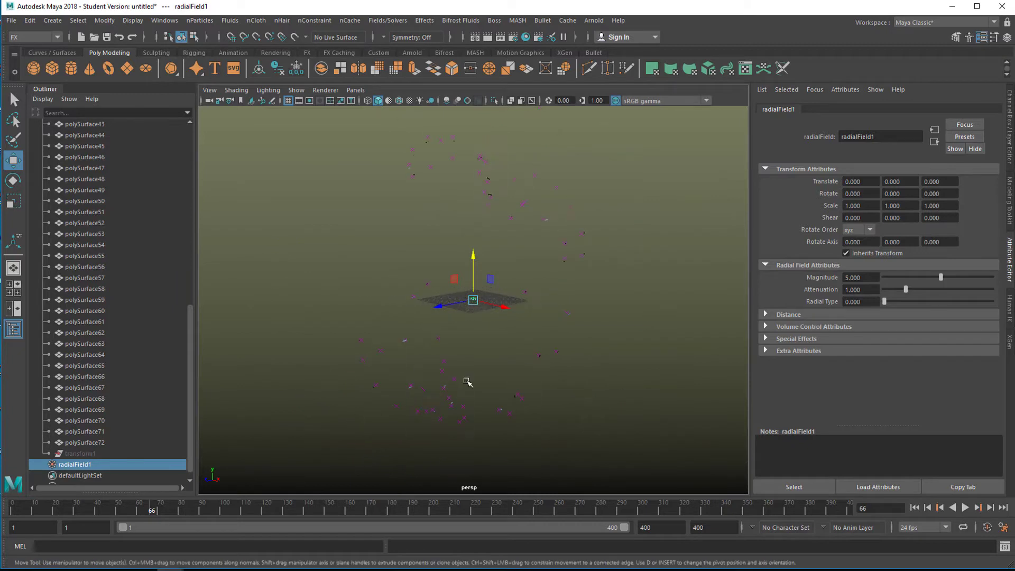
left_click_drag(539, 365, 505, 397, "alt")
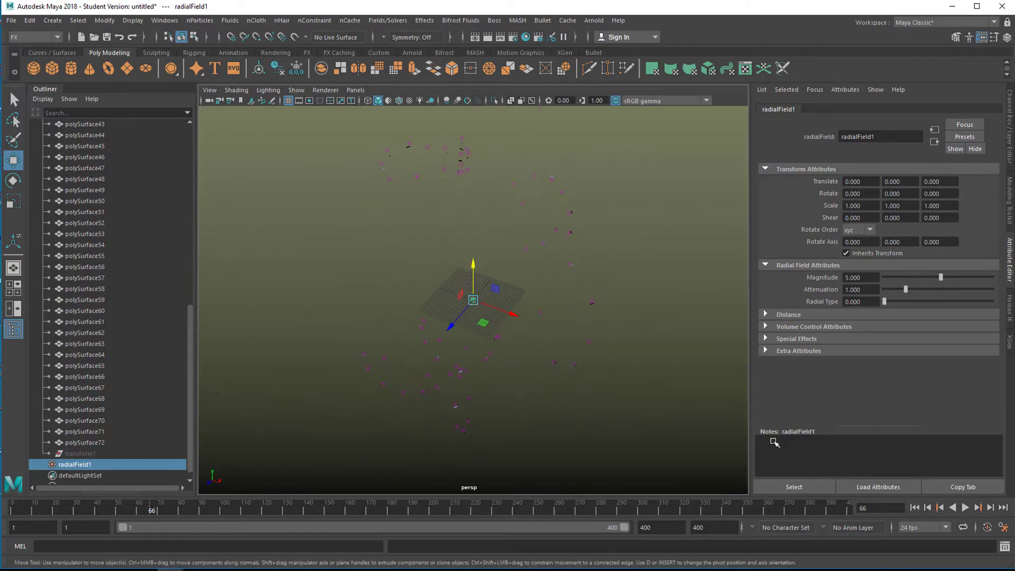
Rewind to frame 1 so the helix is reassembled
left_click(914, 508)
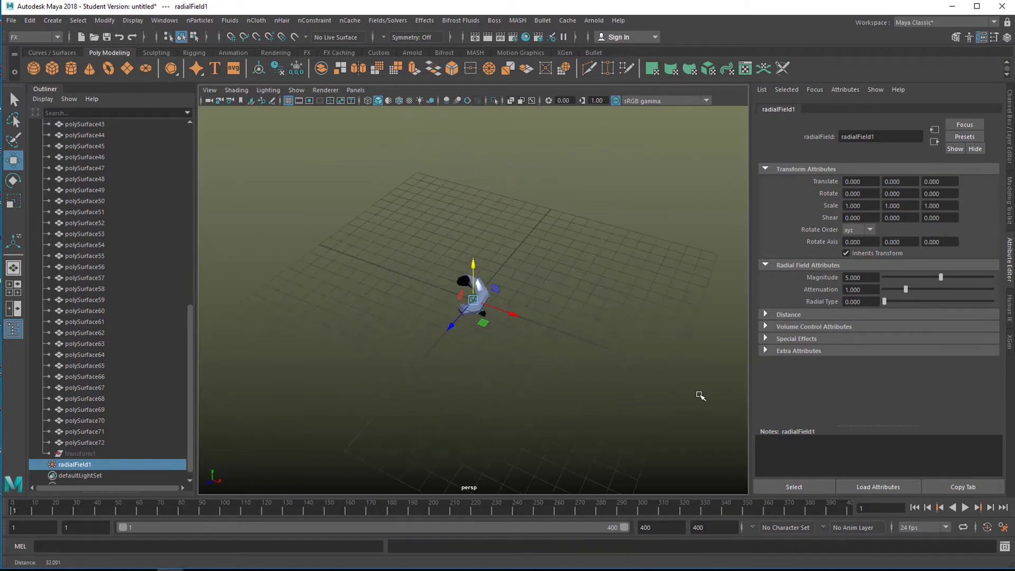
left_click_drag(709, 394, 550, 387, "alt")
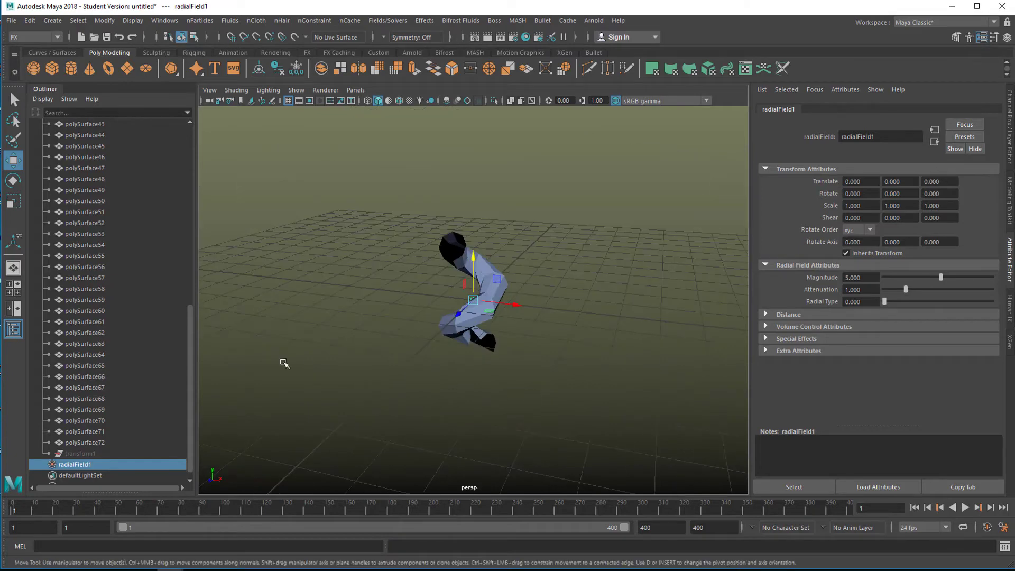
left_click_drag(190, 360, 196, 190)
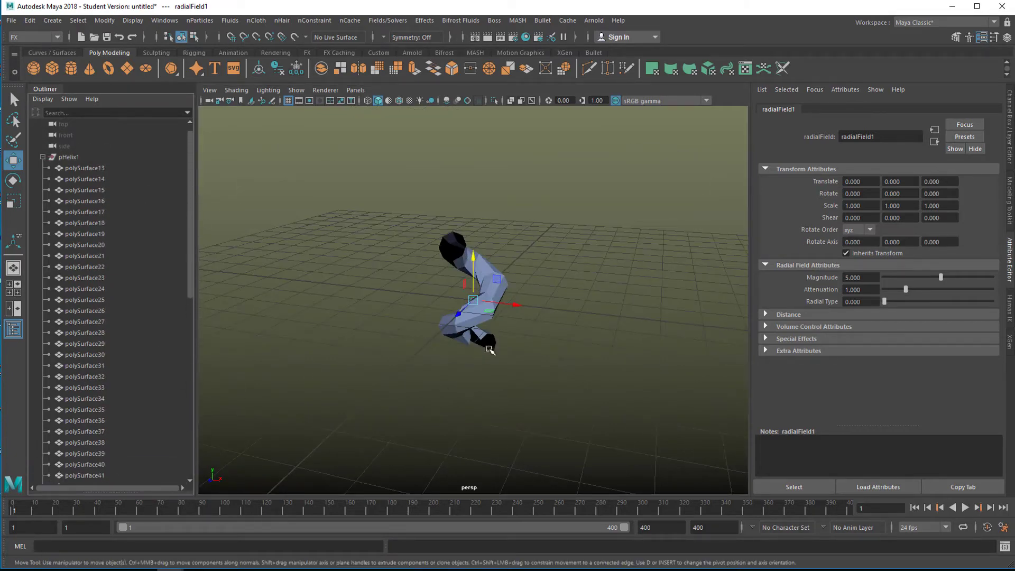
Set radialField1's Magnitude to 1 in the Attribute Editor
left_click_drag(191, 261, 206, 454)
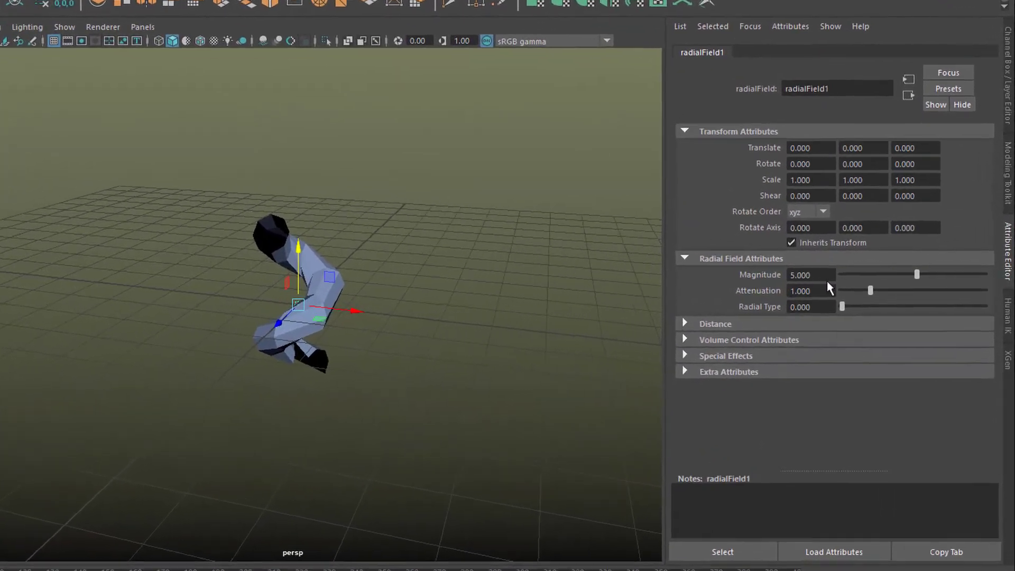
left_click(801, 274)
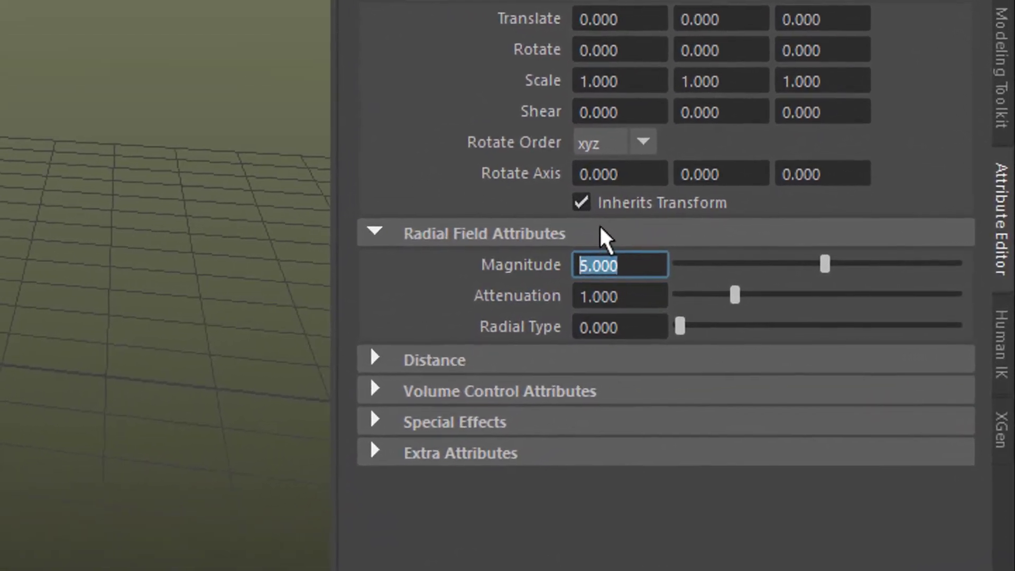
type("1")
key("Return")
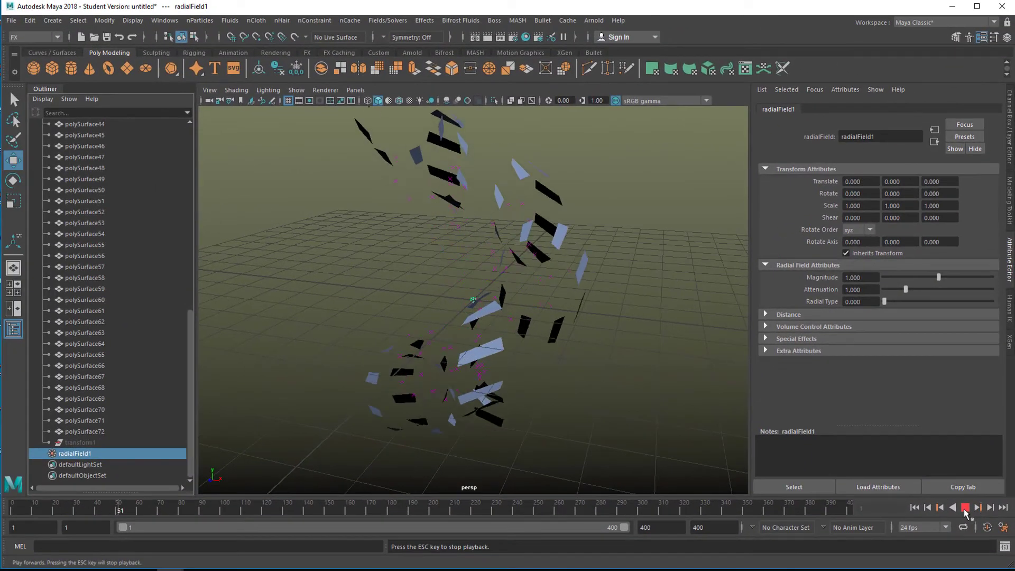
Lower the radial field's Attenuation to 0.359, replay the explosion, then rewind to frame 1
left_click(958, 538)
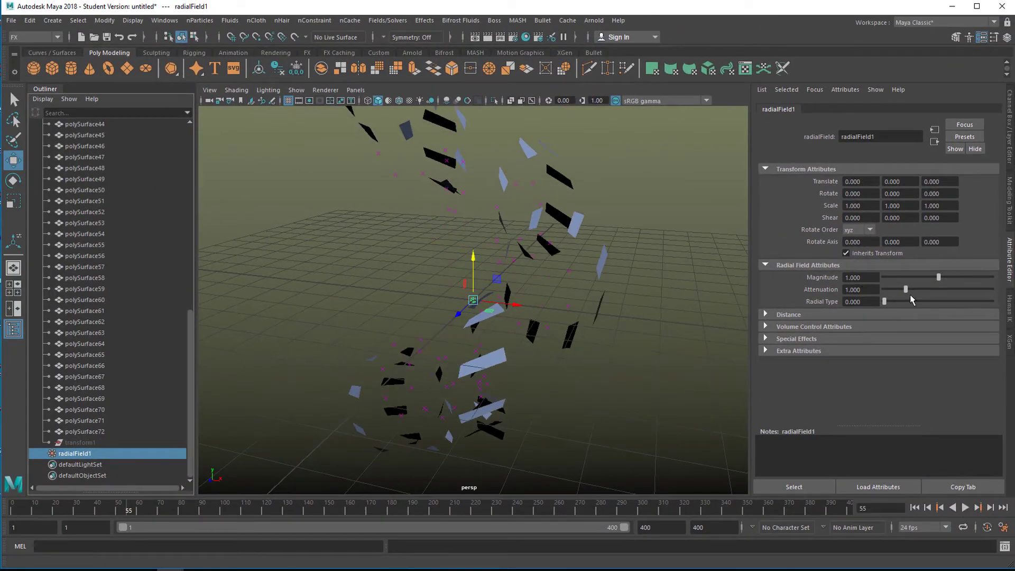
left_click_drag(906, 290, 898, 291)
left_click(915, 508)
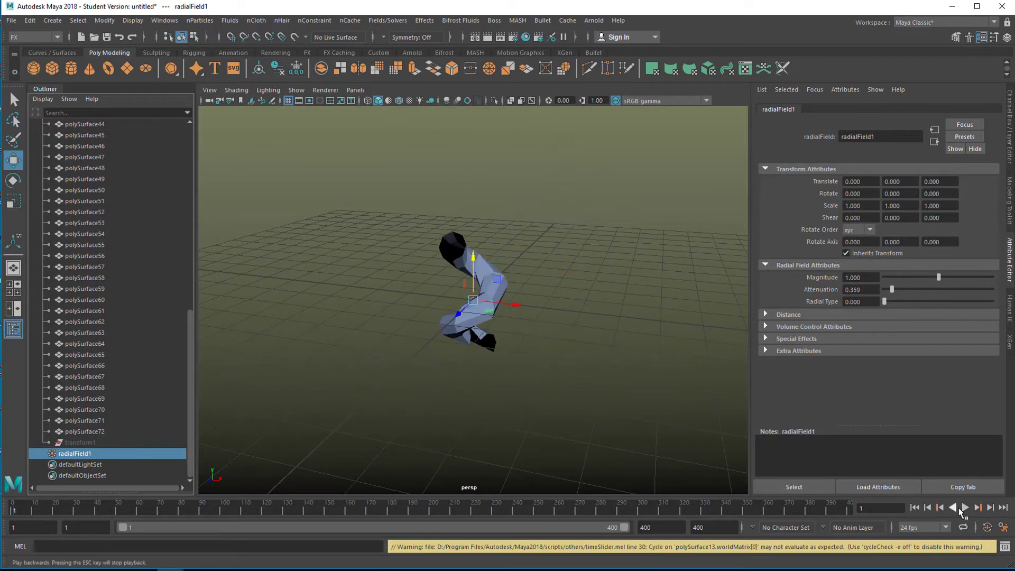
left_click(964, 507)
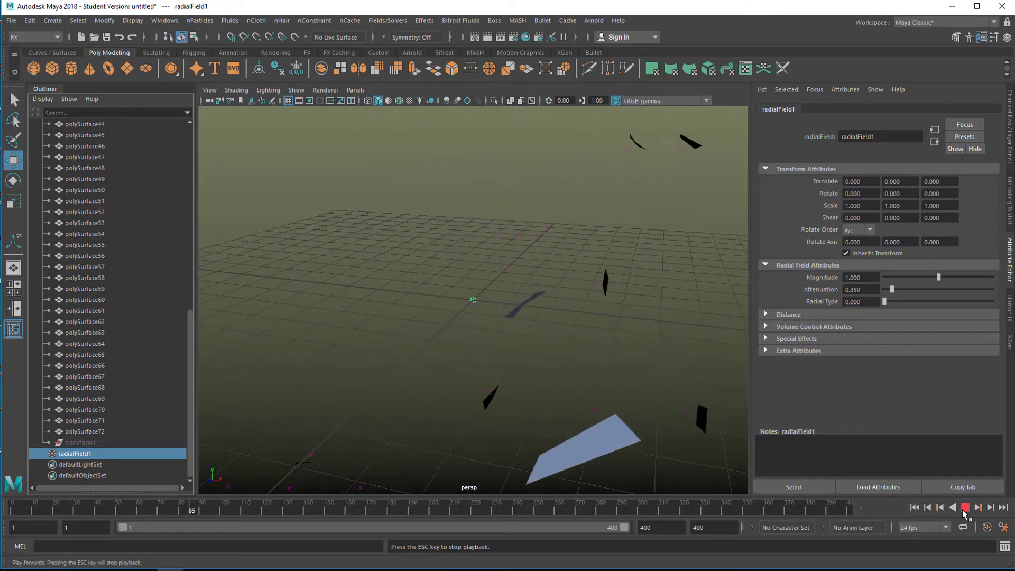
left_click(965, 507)
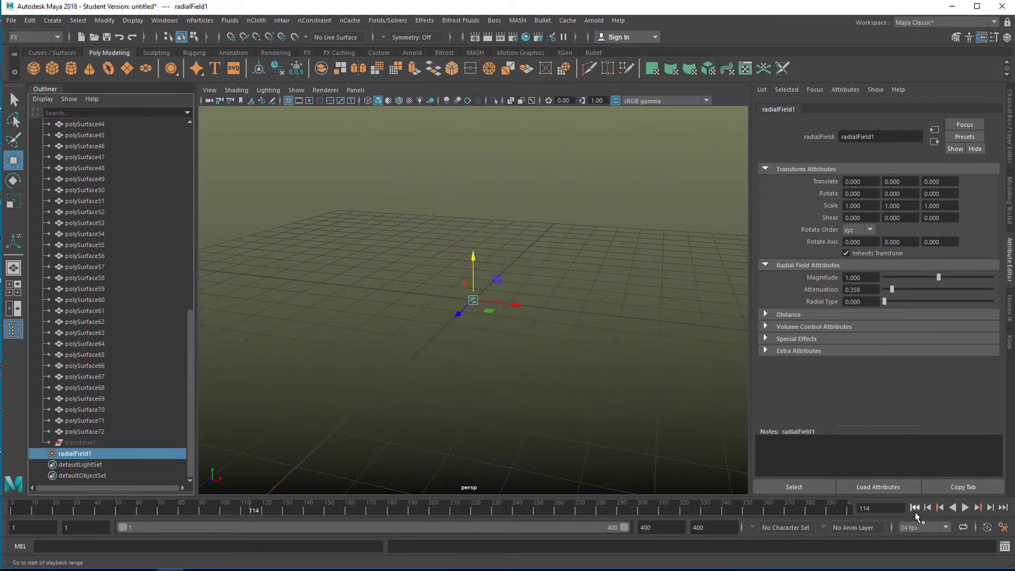
left_click(915, 507)
Select helix pieces polySurface72 through polySurface13 and create a Turbulence field for them
left_click_drag(613, 399, 764, 401, "alt")
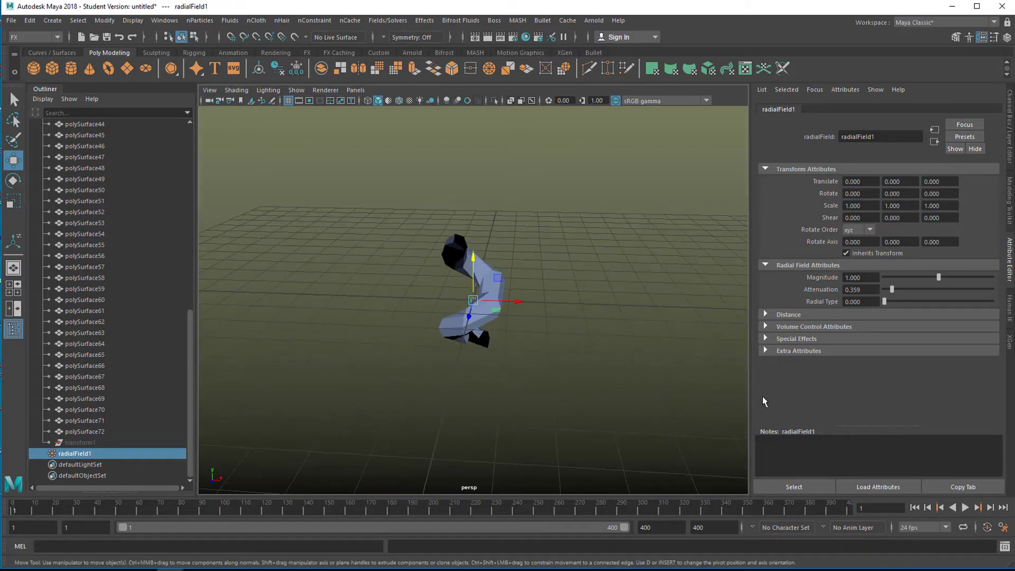
left_click(91, 427)
left_click_drag(188, 392, 199, 210)
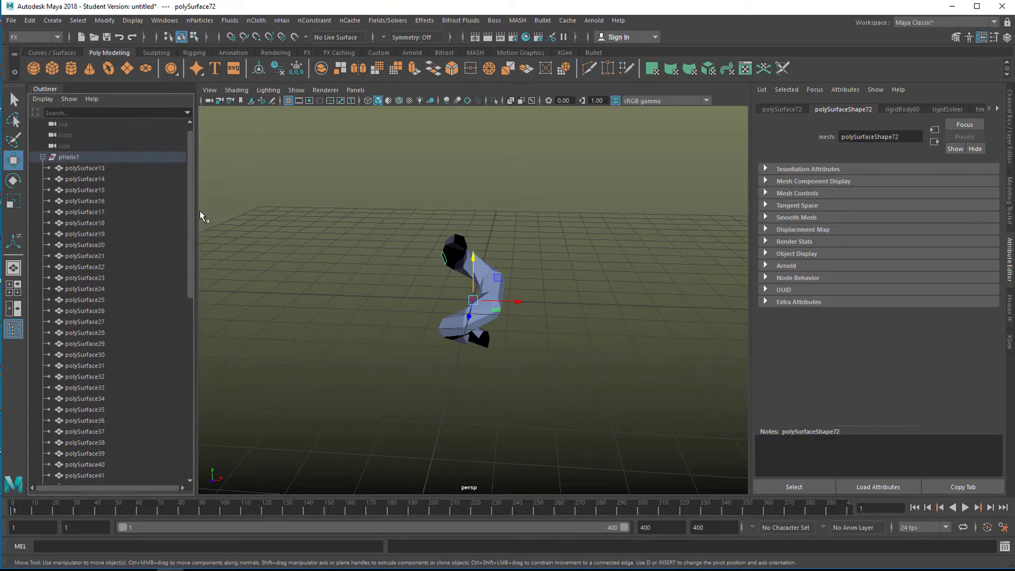
left_click(98, 169, "shift")
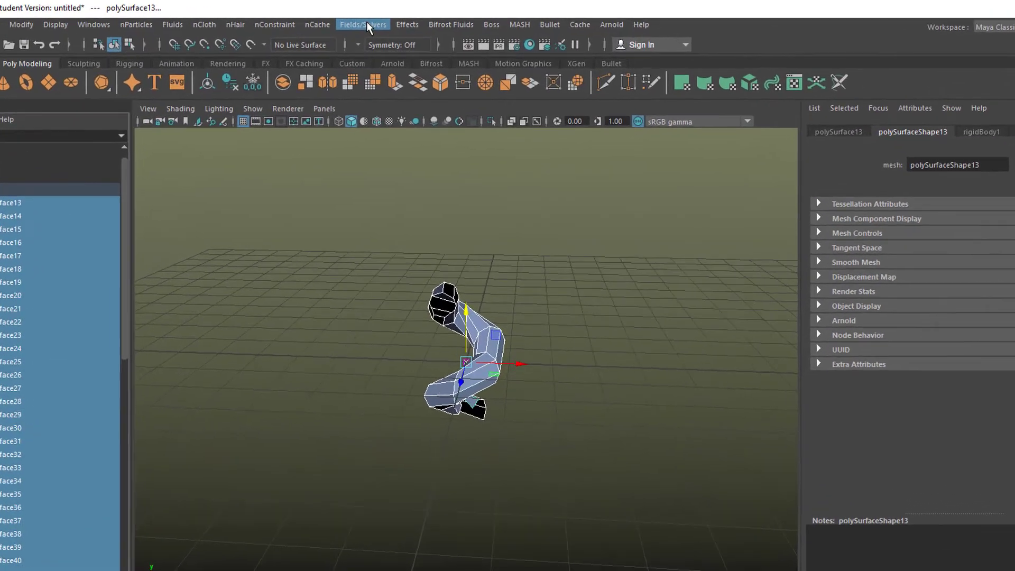
left_click(365, 24)
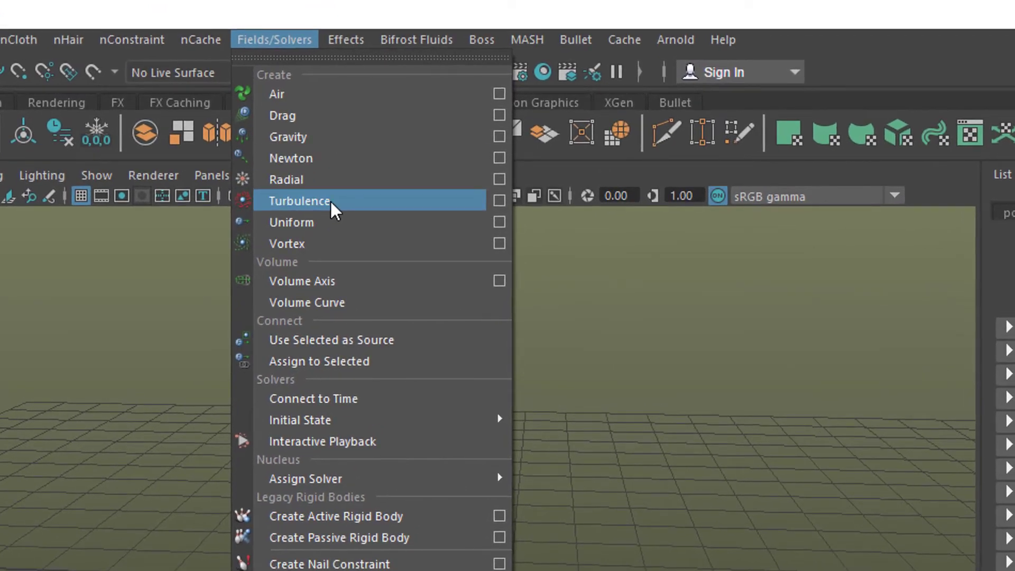
left_click(330, 200)
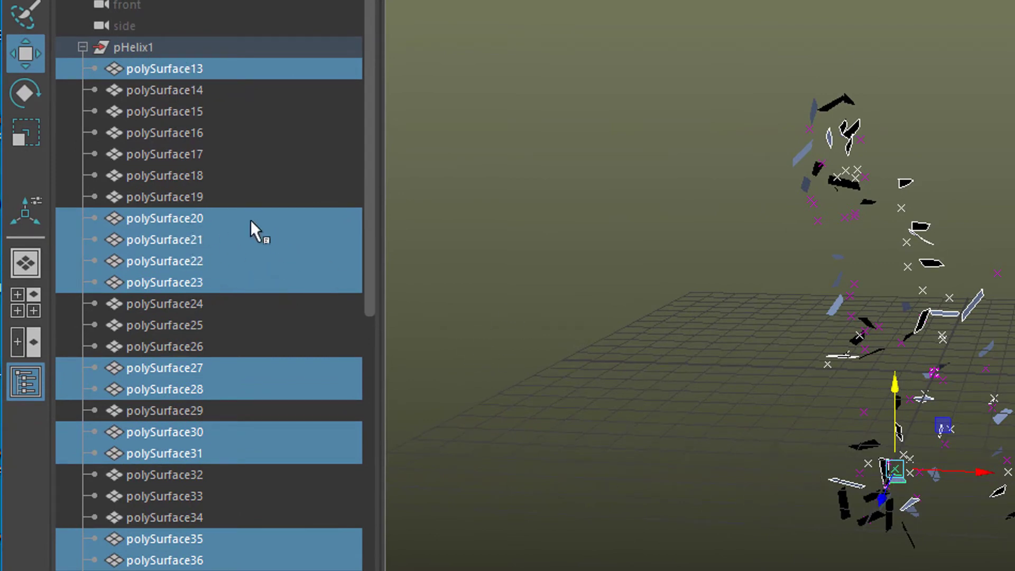
Set turbulenceField1's Magnitude to 1 and play the simulation with both fields
left_click_drag(370, 276, 397, 570)
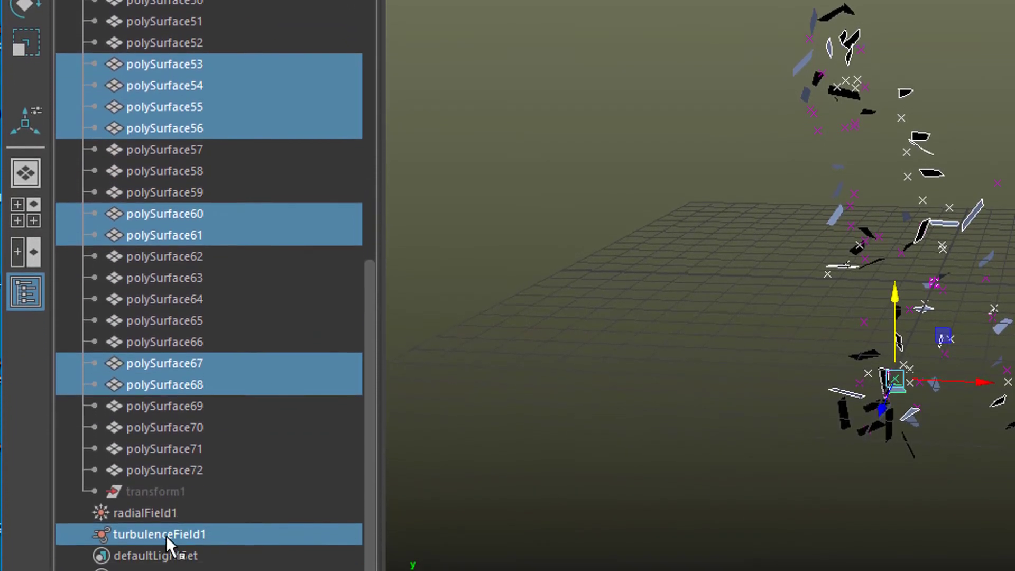
left_click(166, 531)
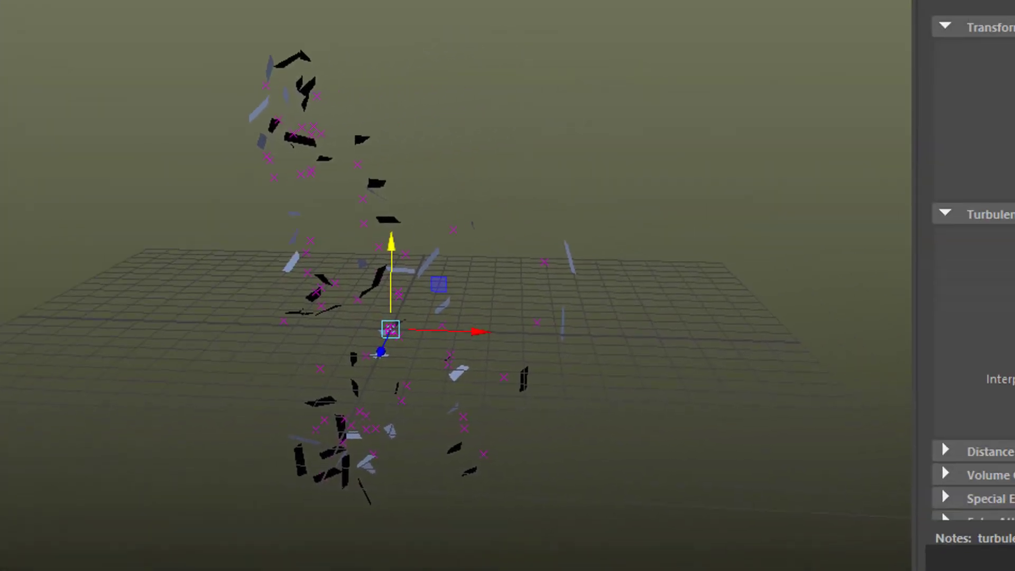
type("1")
key("Return")
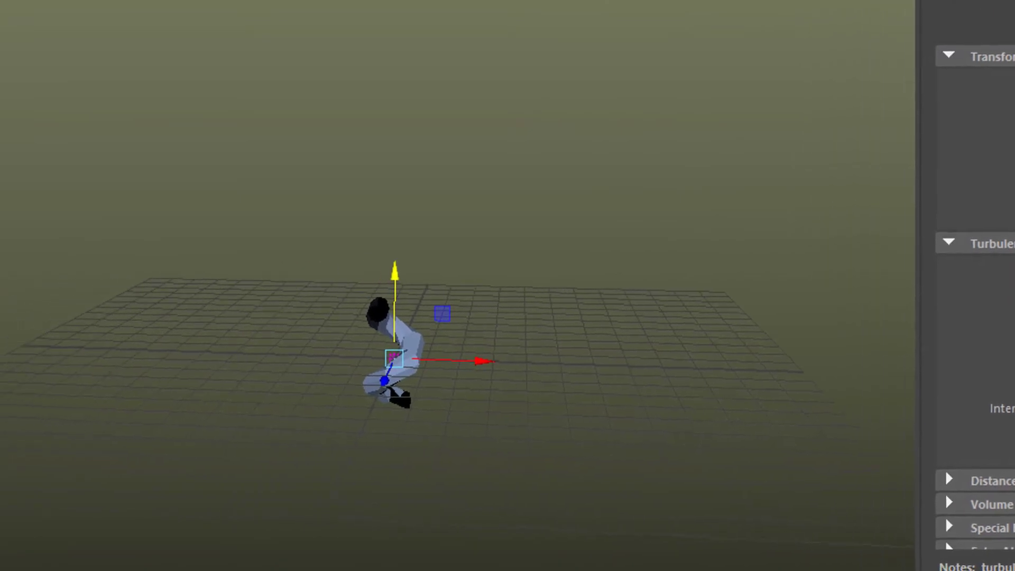
left_click(965, 507)
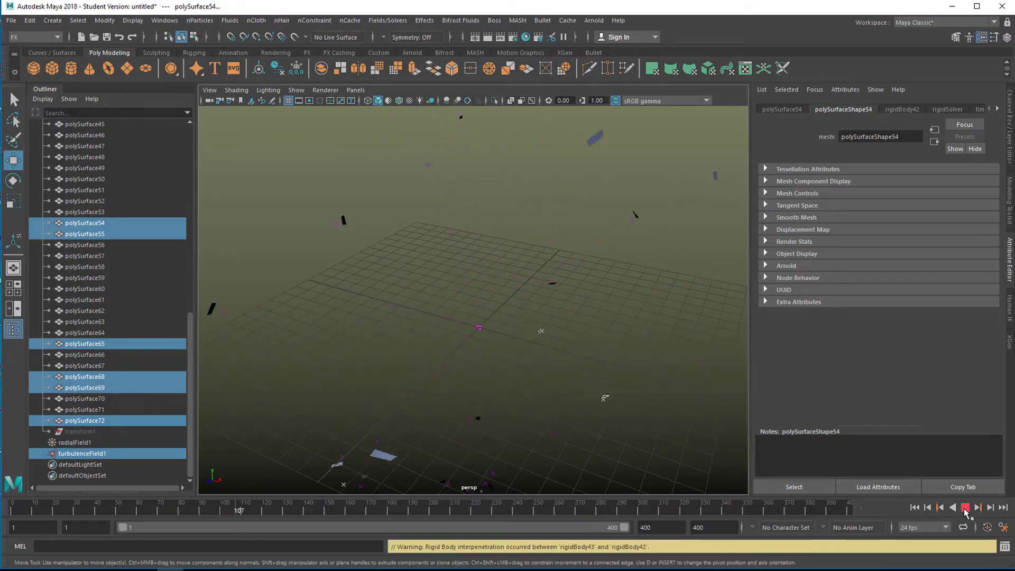
Key radialField1's Magnitude of 1 at frame 1, then play and stop at frame 68
left_click(965, 508)
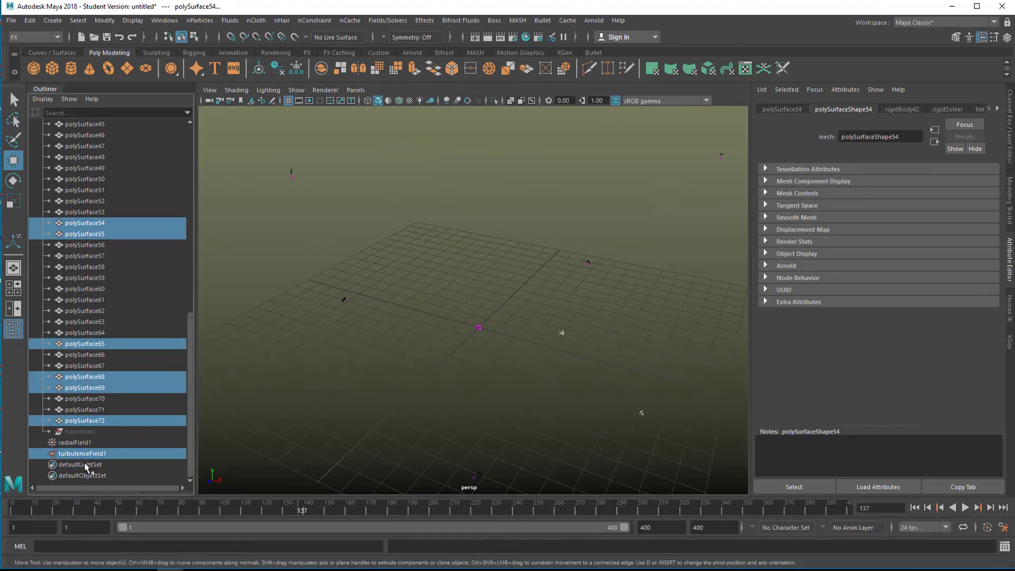
left_click(75, 443)
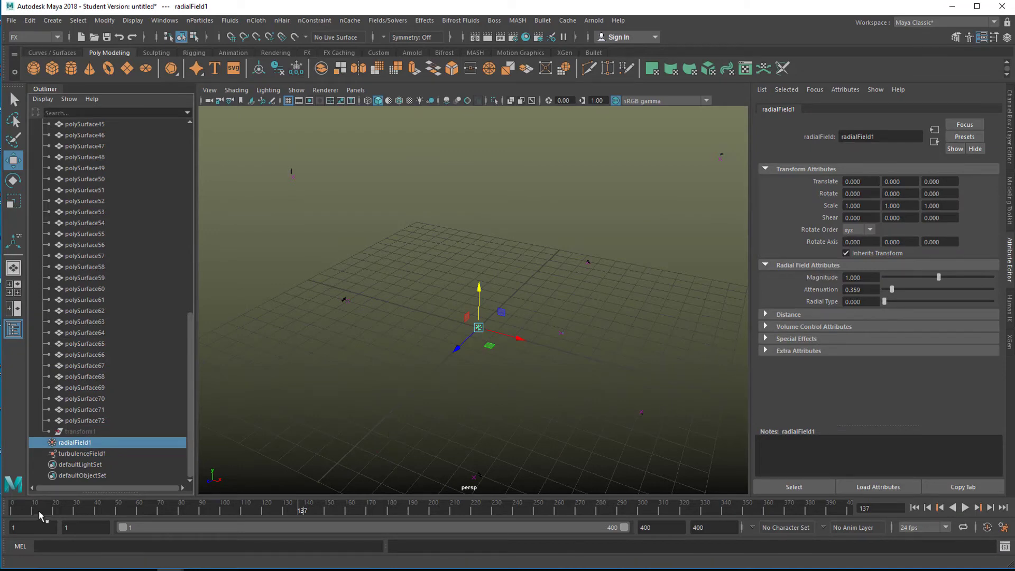
left_click(14, 516)
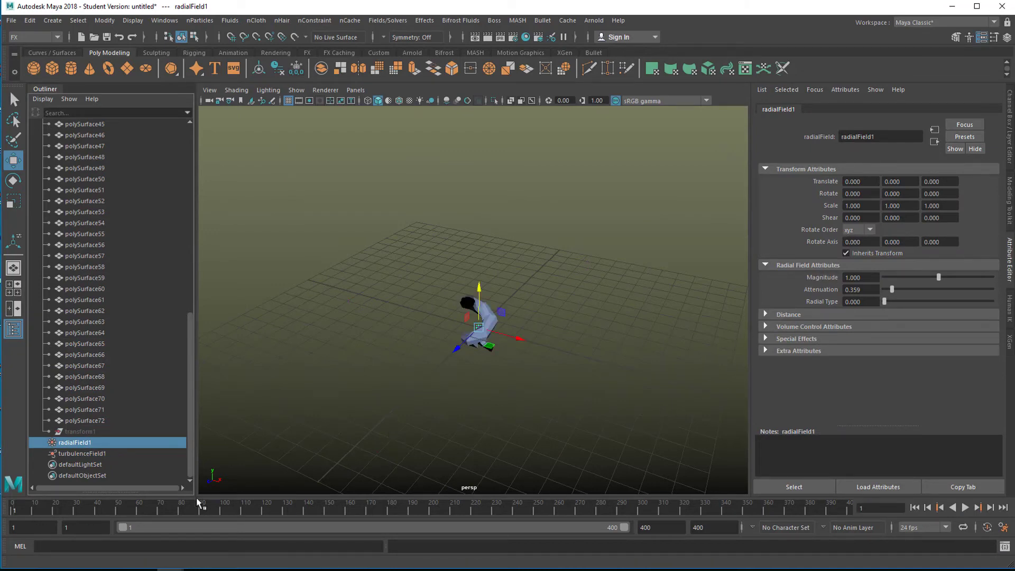
right_click(820, 281)
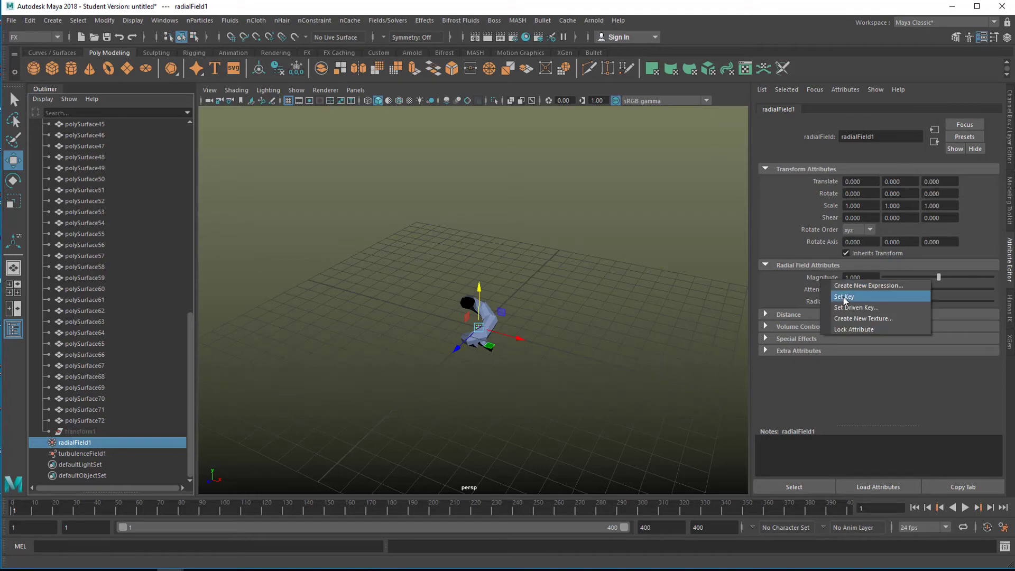
left_click(838, 295)
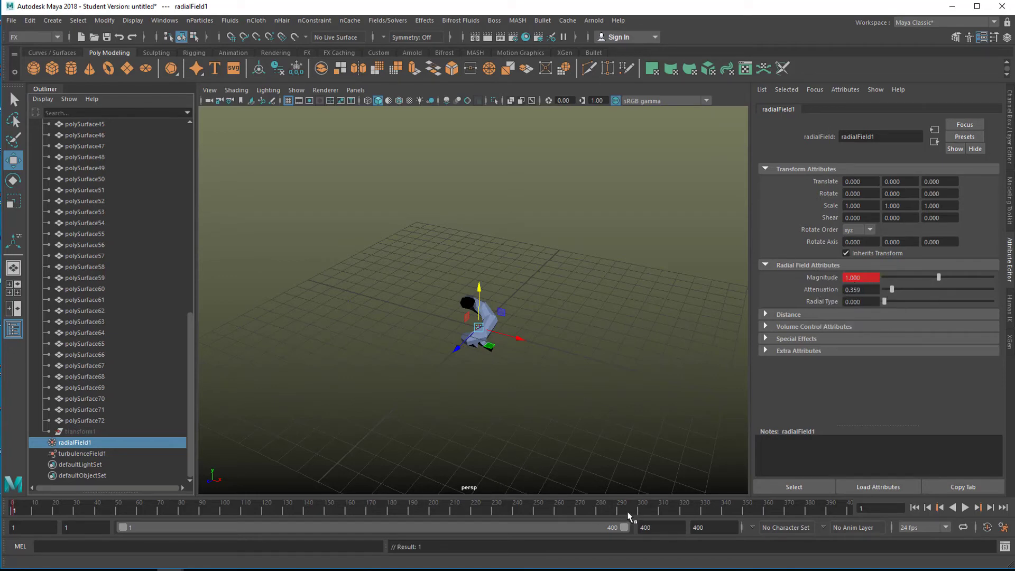
left_click(964, 509)
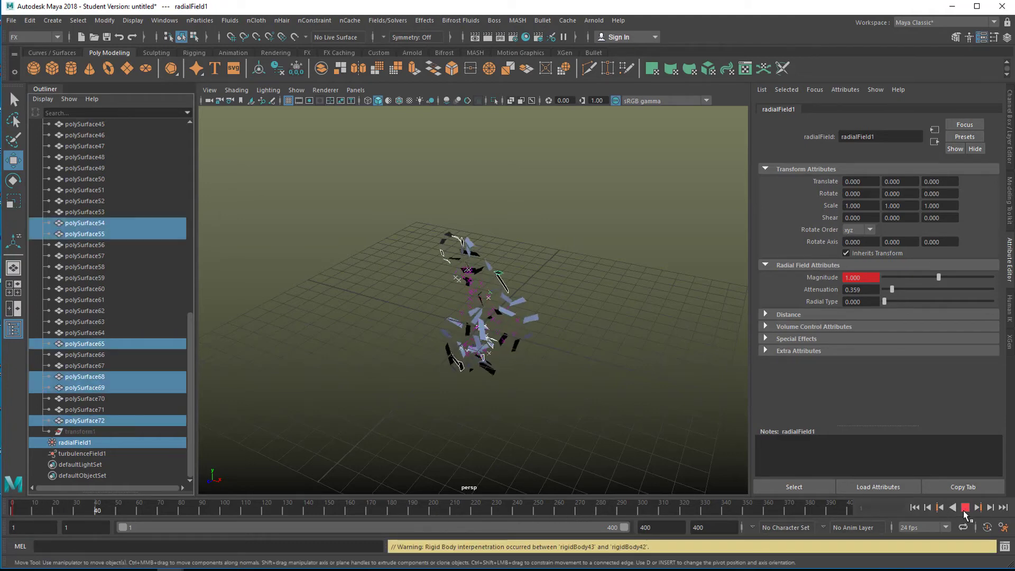
left_click(965, 509)
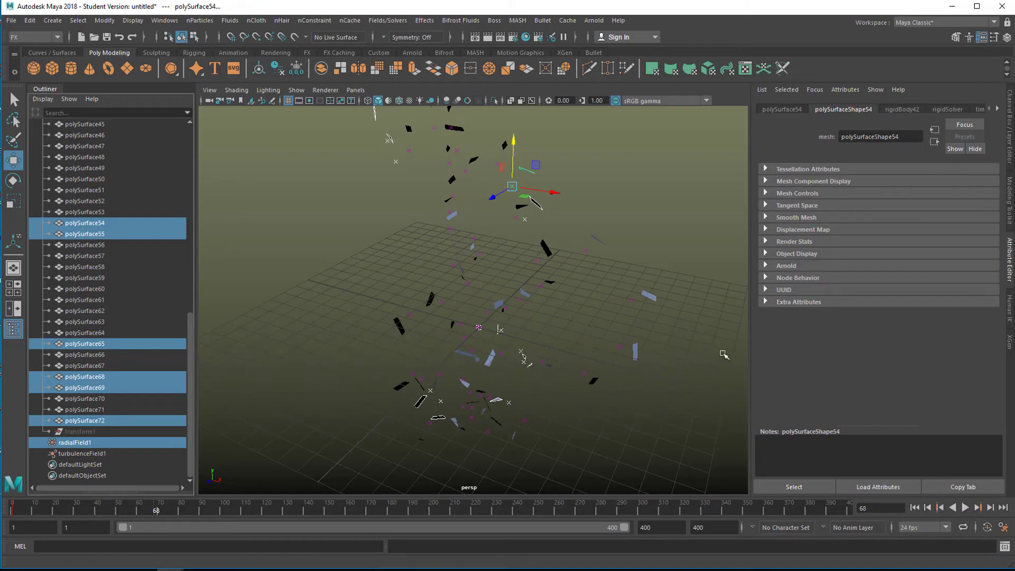
Key radialField1's Magnitude at -1 on frame 68 and replay from the start
left_click(79, 442)
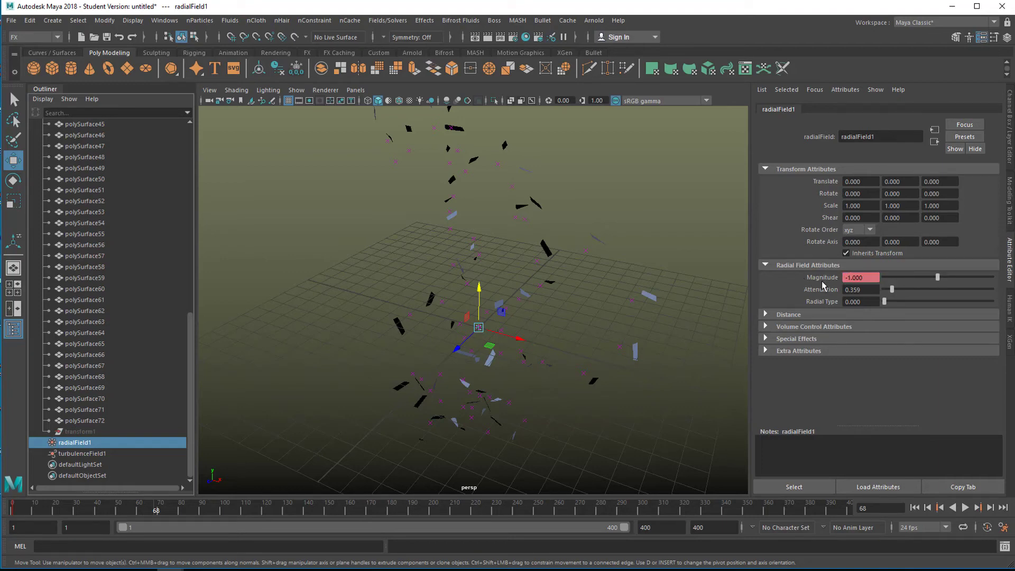
right_click(822, 282)
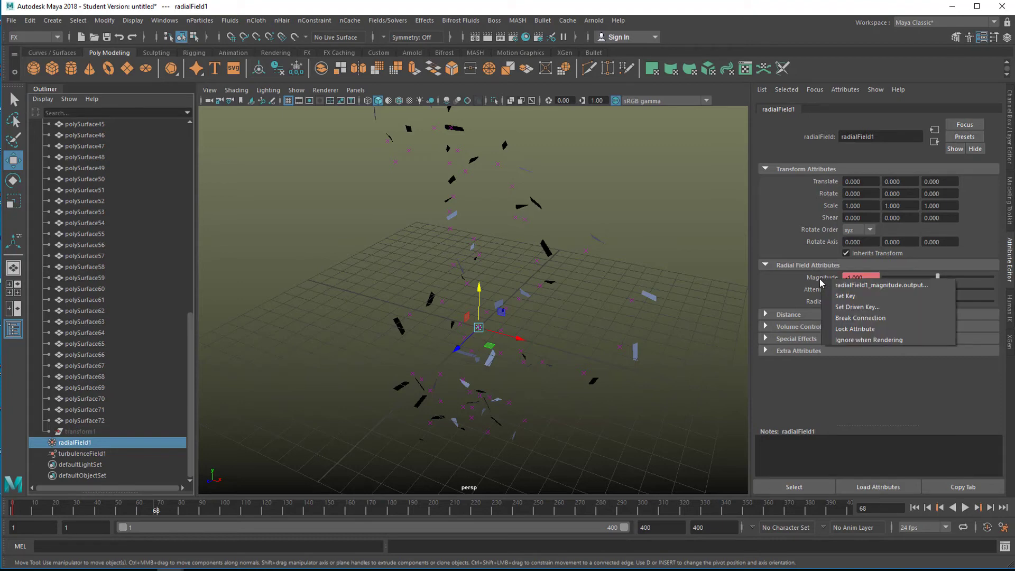
left_click(837, 299)
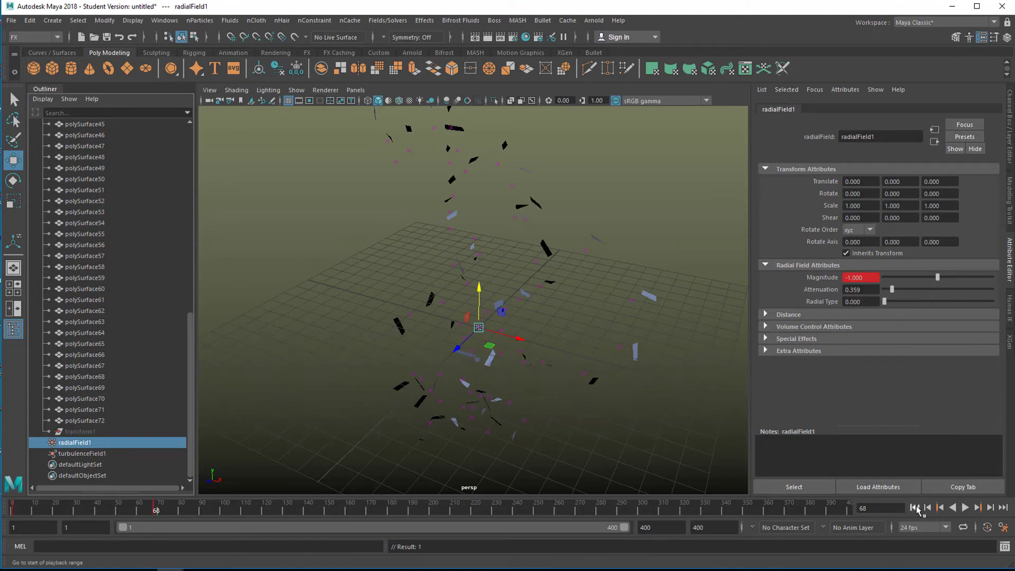
left_click(914, 507)
left_click(962, 511)
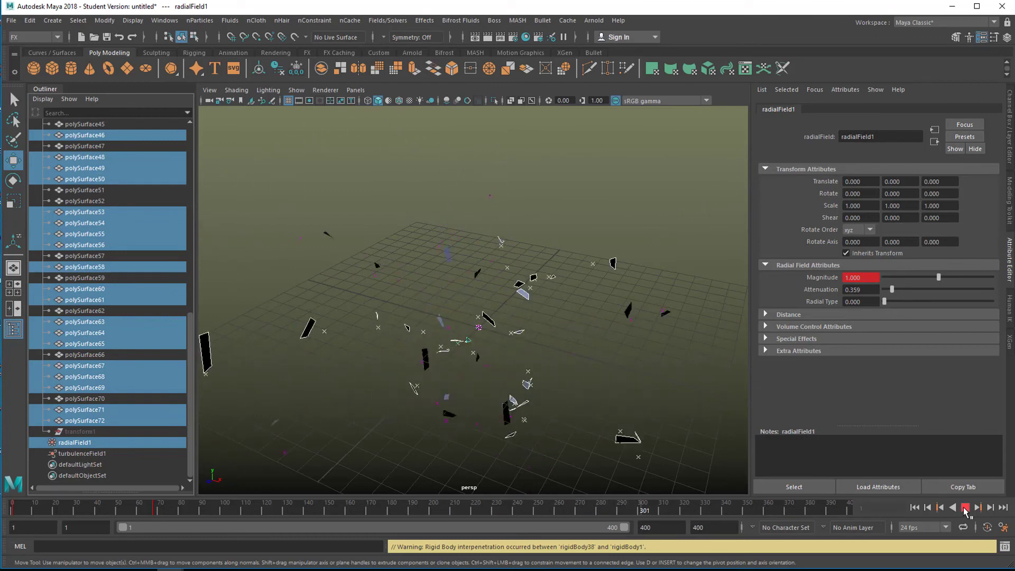
Key radialField1's Magnitude at 0 on frame 101, then select turbulenceField1
left_click(965, 508)
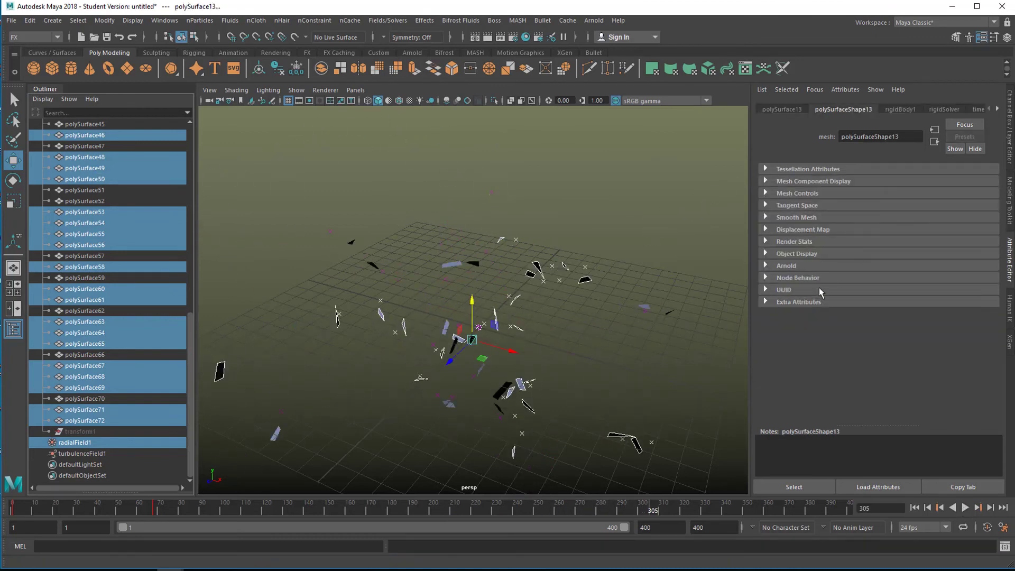
left_click(82, 444)
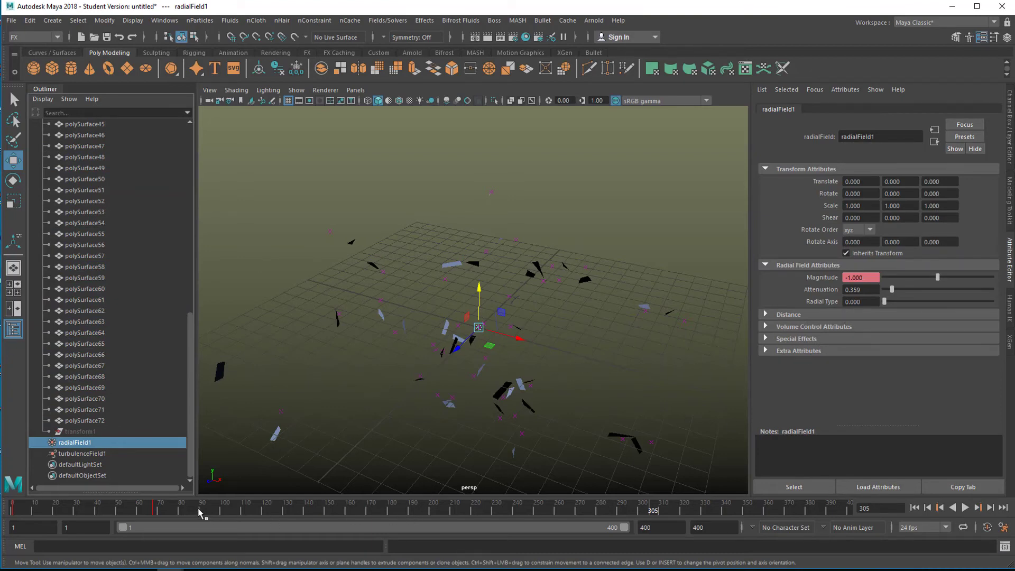
key("alt+v")
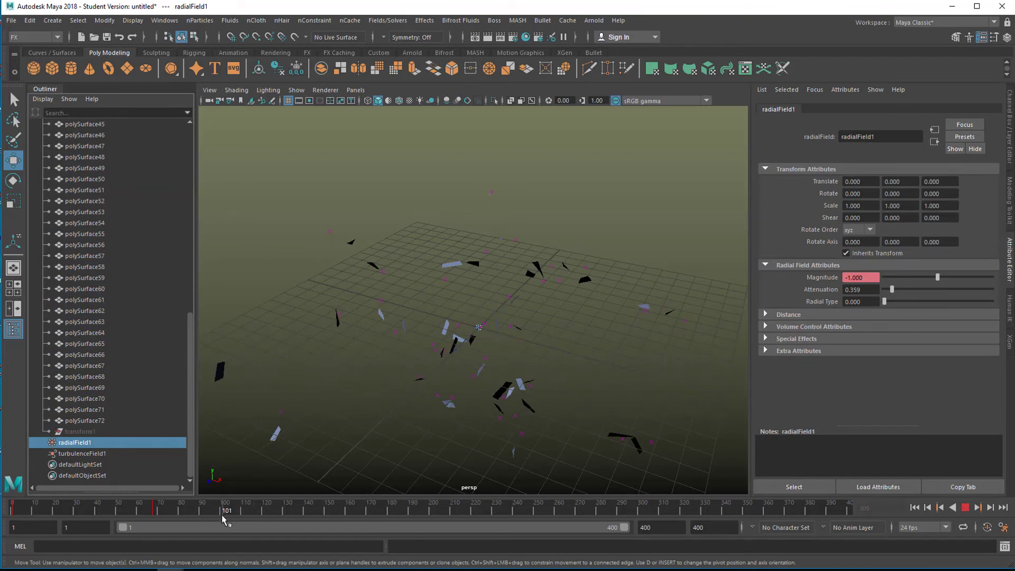
key("Escape")
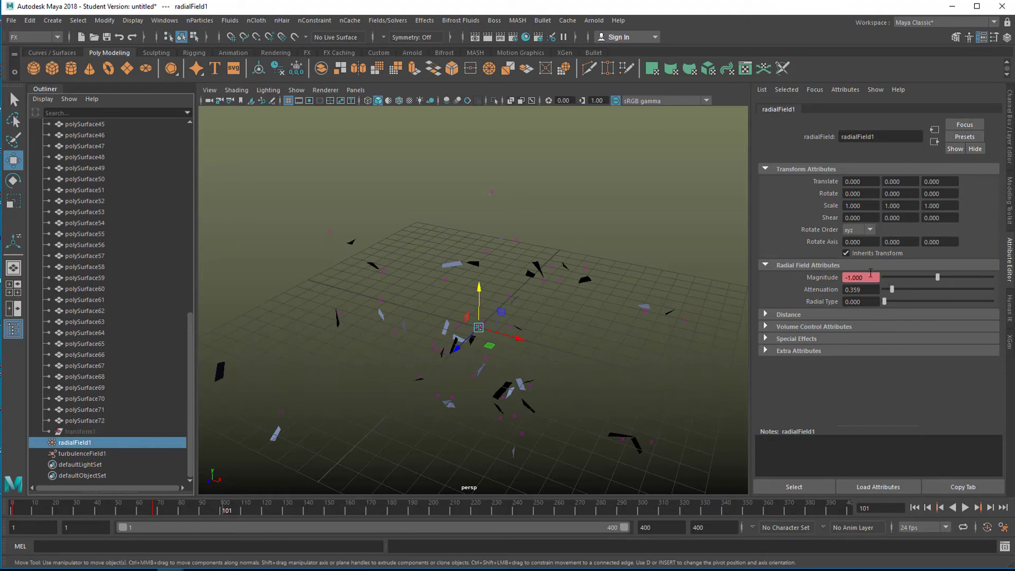
right_click(827, 278)
left_click(838, 301)
left_click(82, 454)
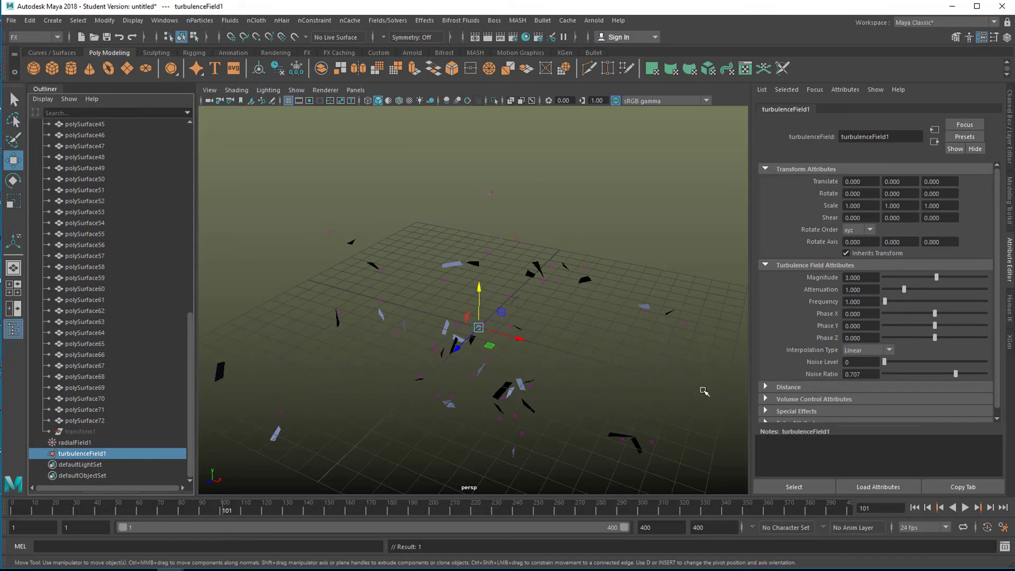
Key turbulenceField1's Magnitude at 3 on frame 1 and 1 on frame 70
left_click_drag(222, 512, 14, 511)
right_click(834, 278)
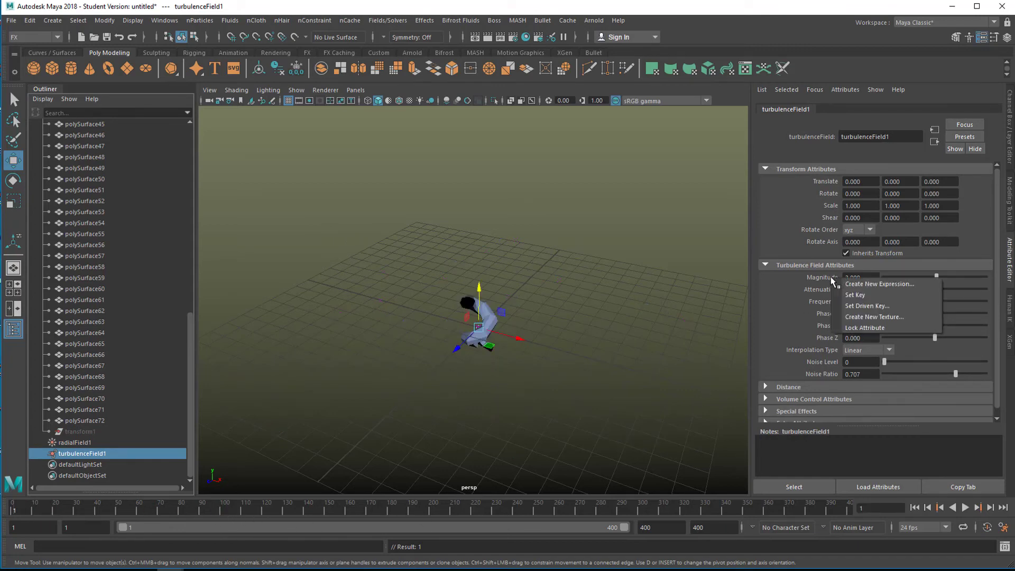
left_click(851, 290)
left_click_drag(80, 511, 161, 509)
left_click_drag(391, 212, 729, 340, "shift")
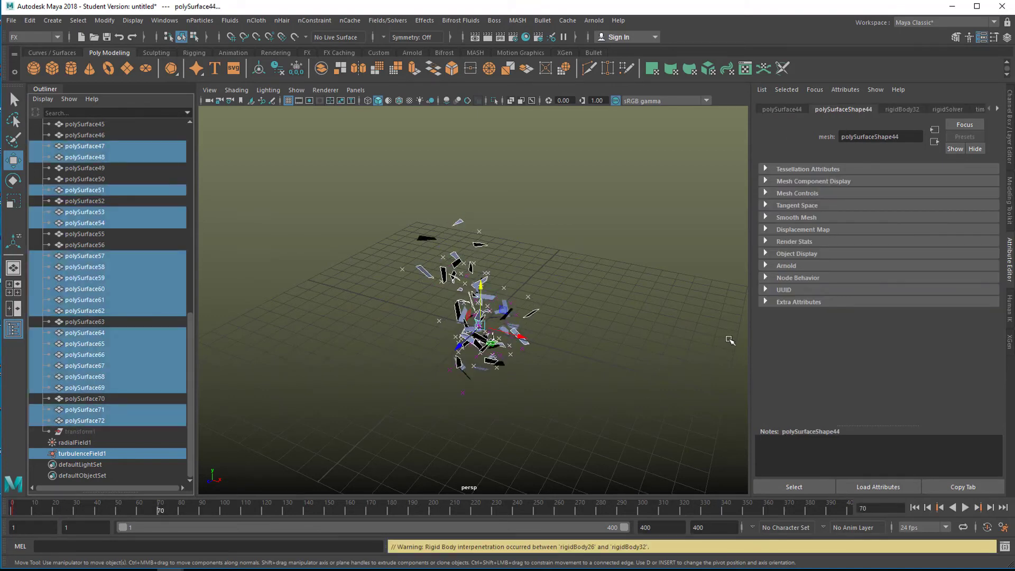
left_click(74, 454)
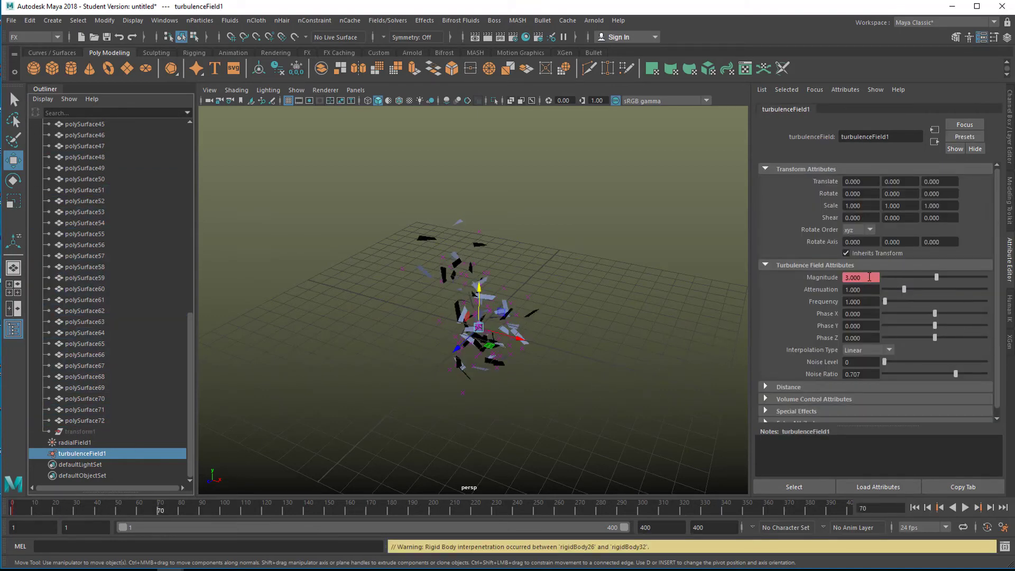
right_click(820, 279)
left_click(836, 295)
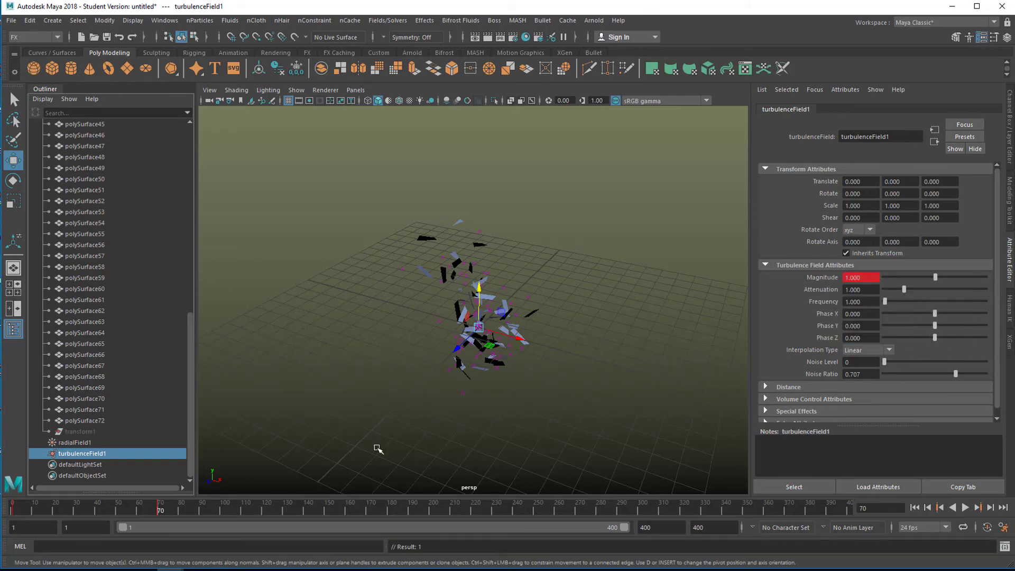
Key the turbulence Magnitude at 0 on frame 121 and replay from frame 1
left_click(265, 508)
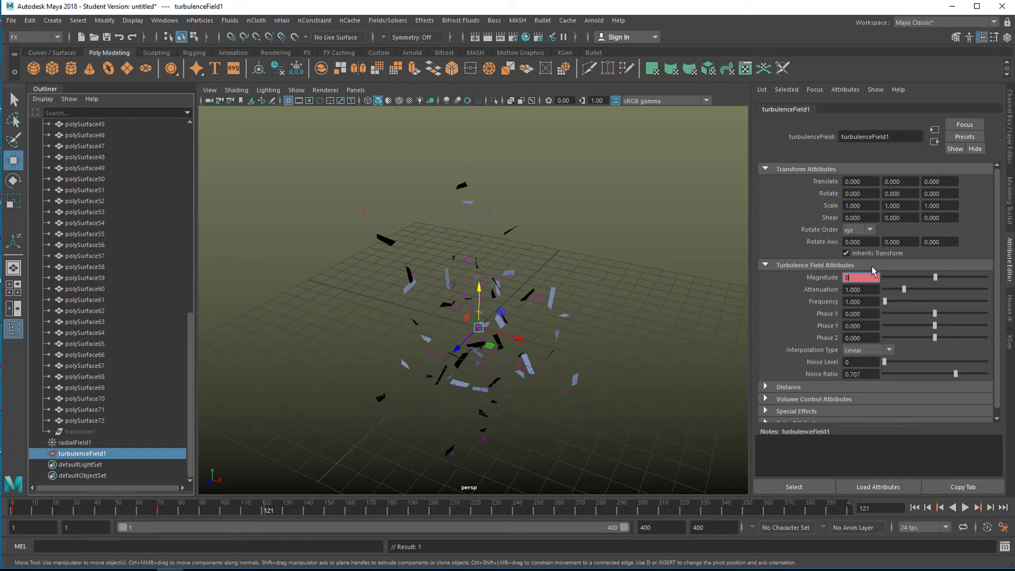
right_click(818, 281)
left_click(837, 295)
left_click(916, 508)
left_click(965, 507)
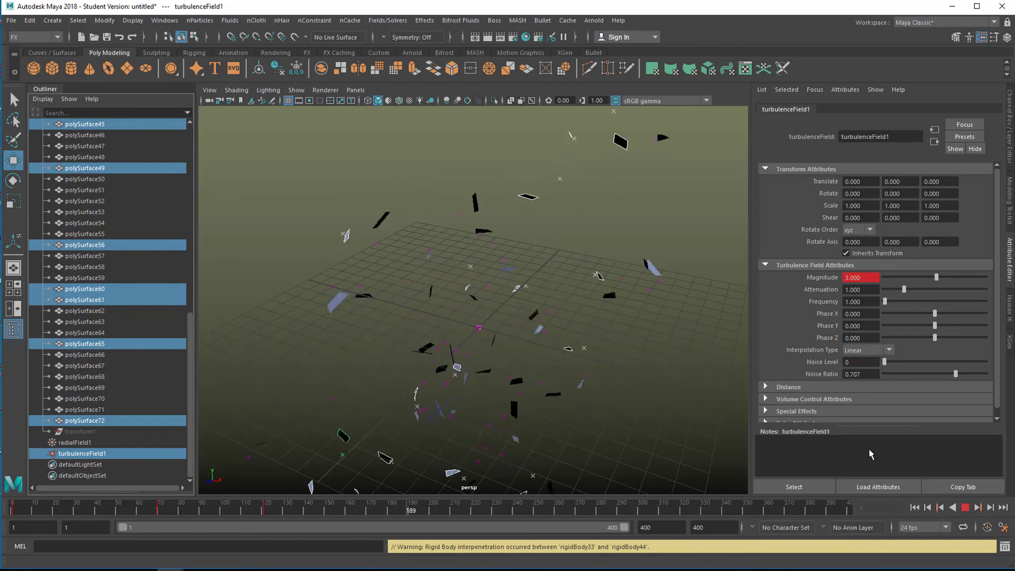
Orbit and dolly out the perspective view to watch the shards scatter during playback
left_click_drag(623, 423, 620, 391, "alt")
scroll(620, 391, "down", 5)
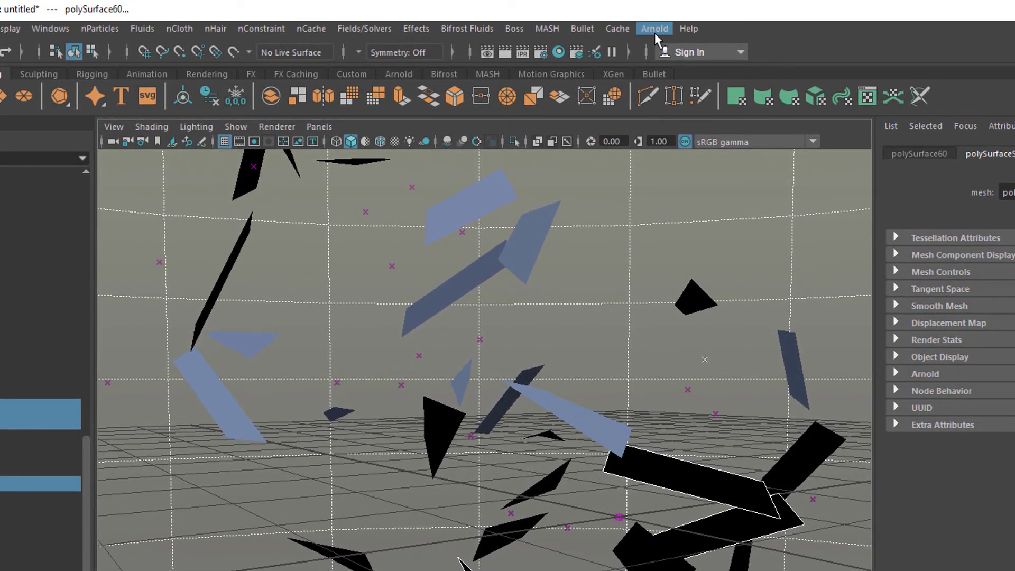
left_click(655, 30)
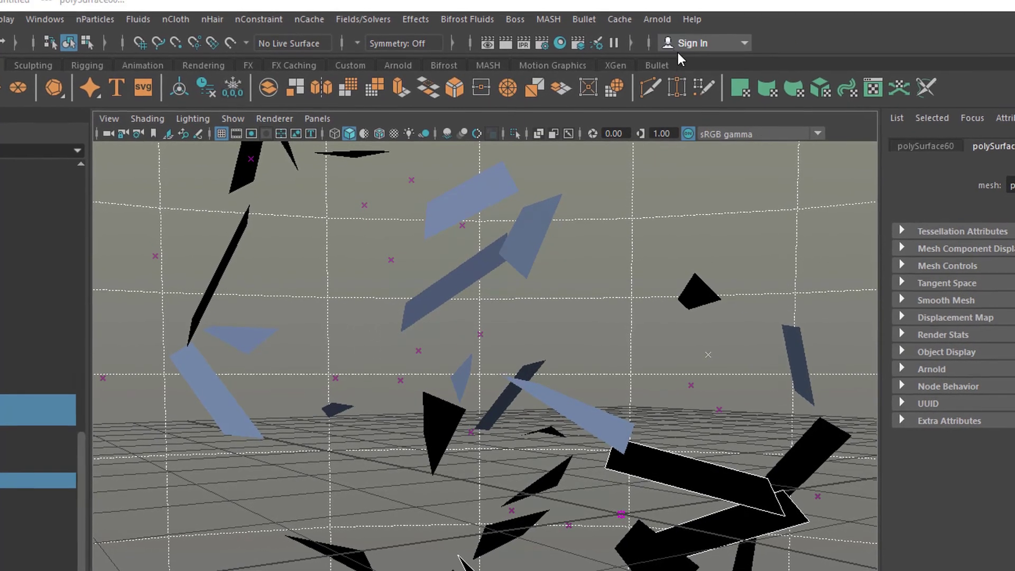